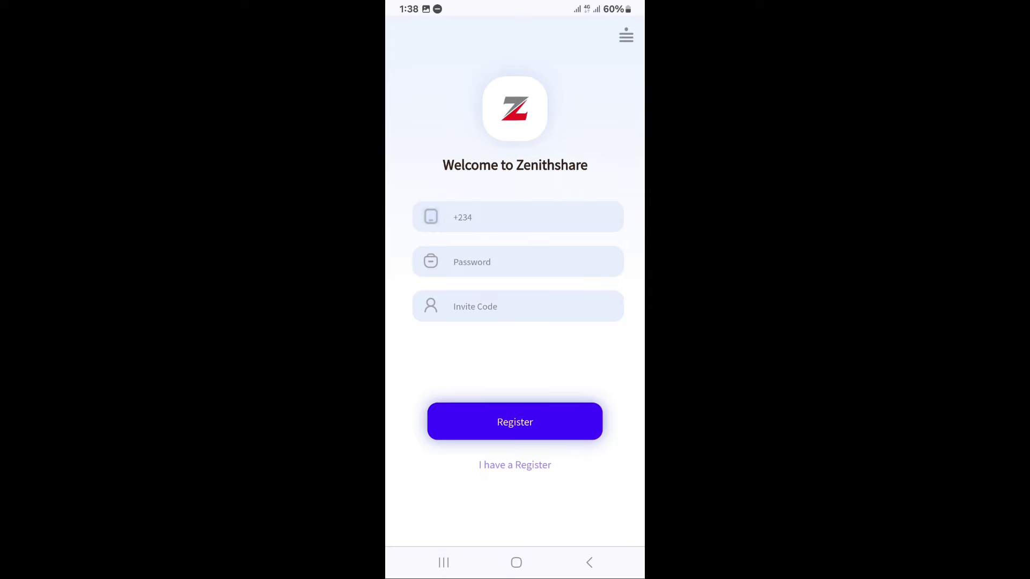
scroll(515, 290, "up", 1)
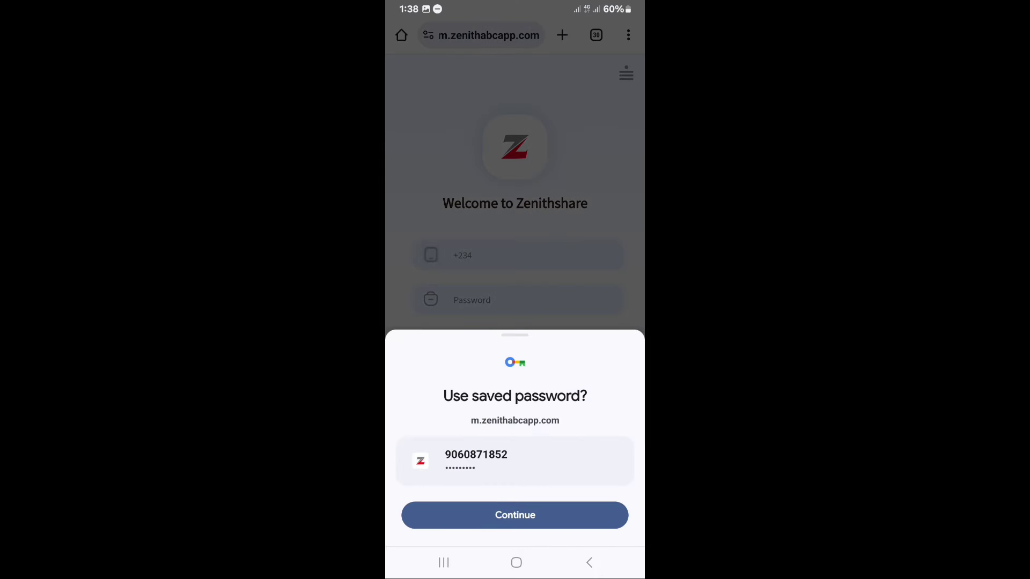
Step: Switch to the Login form, autofill the saved phone number and password, and log in
key("Escape")
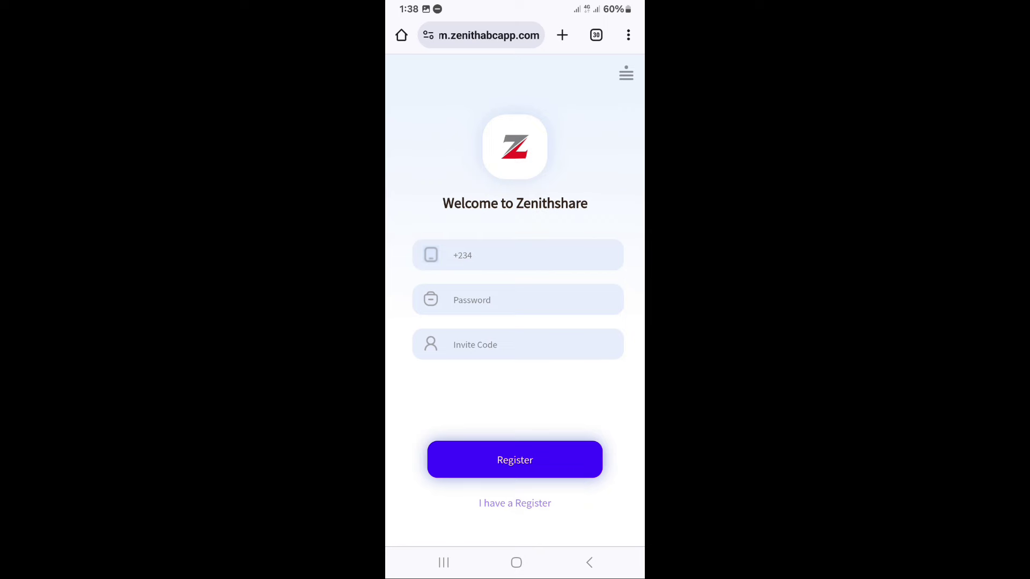
left_click(530, 255)
left_click(588, 562)
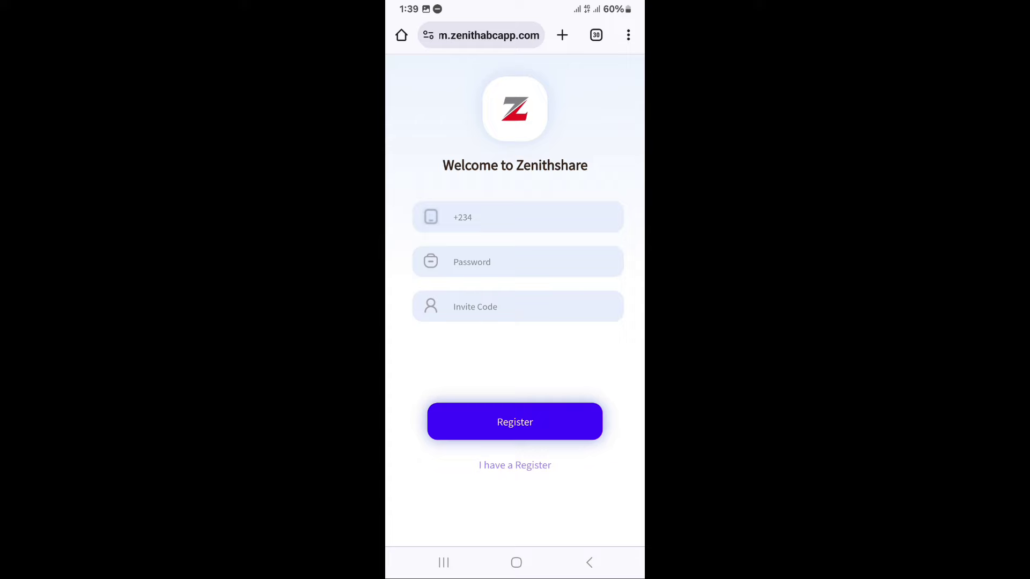
left_click(514, 465)
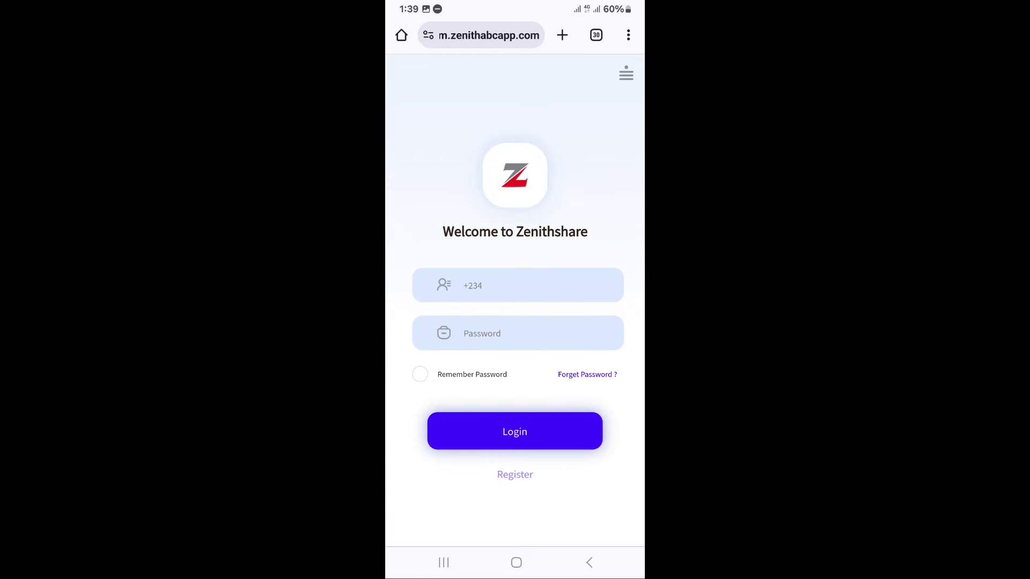
left_click(478, 320)
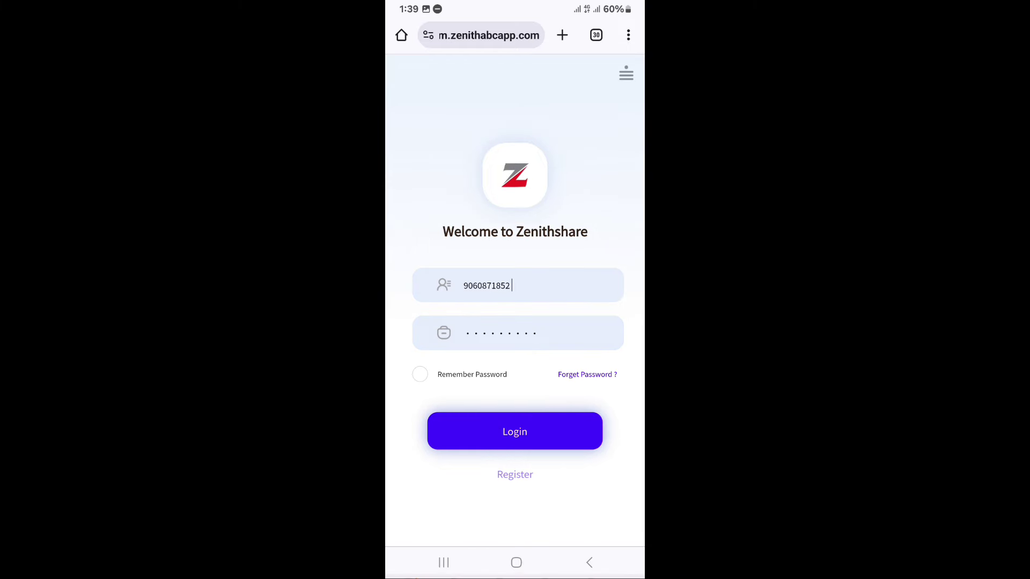
left_click(515, 431)
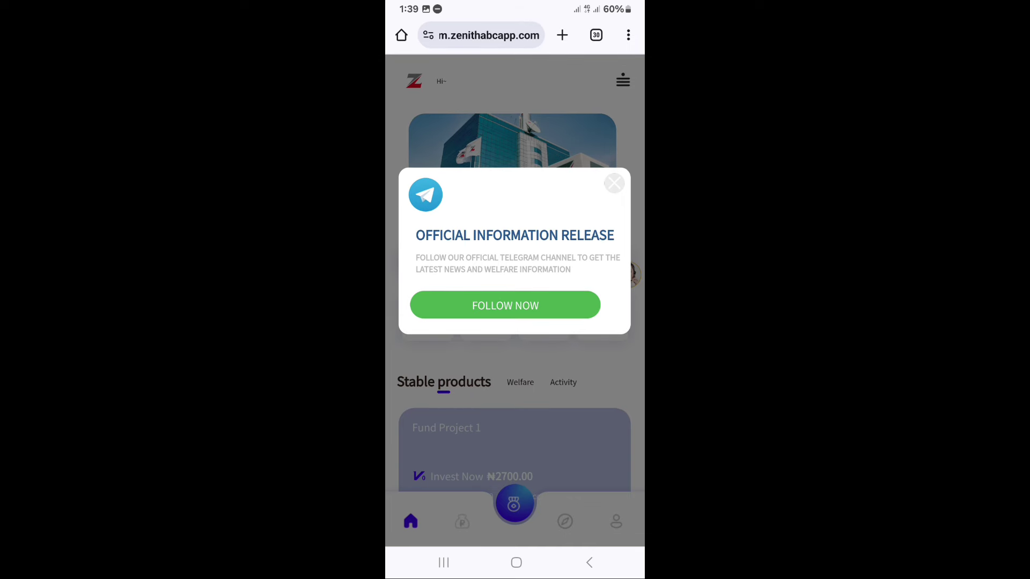
Step: Close the Telegram channel announcement and decline the Zenithshare app download
left_click(614, 183)
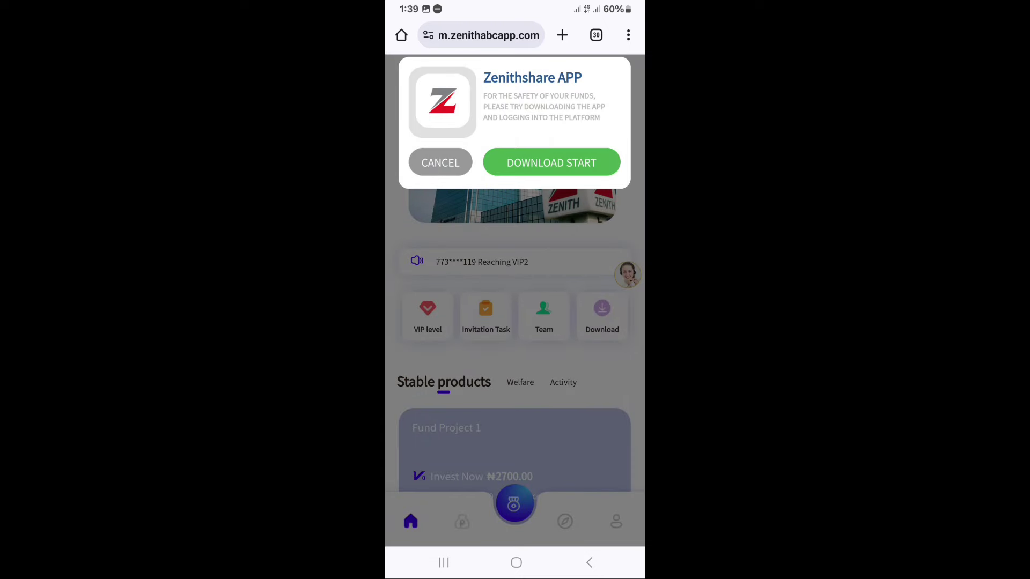
left_click(439, 154)
scroll(515, 322, "down", 3)
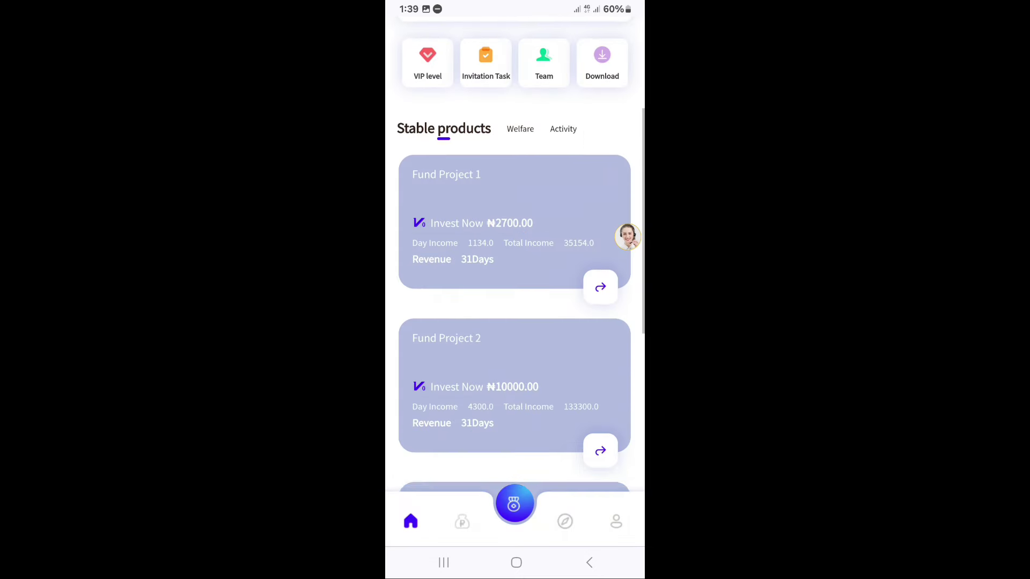
scroll(515, 321, "up", 3)
scroll(515, 323, "down", 10)
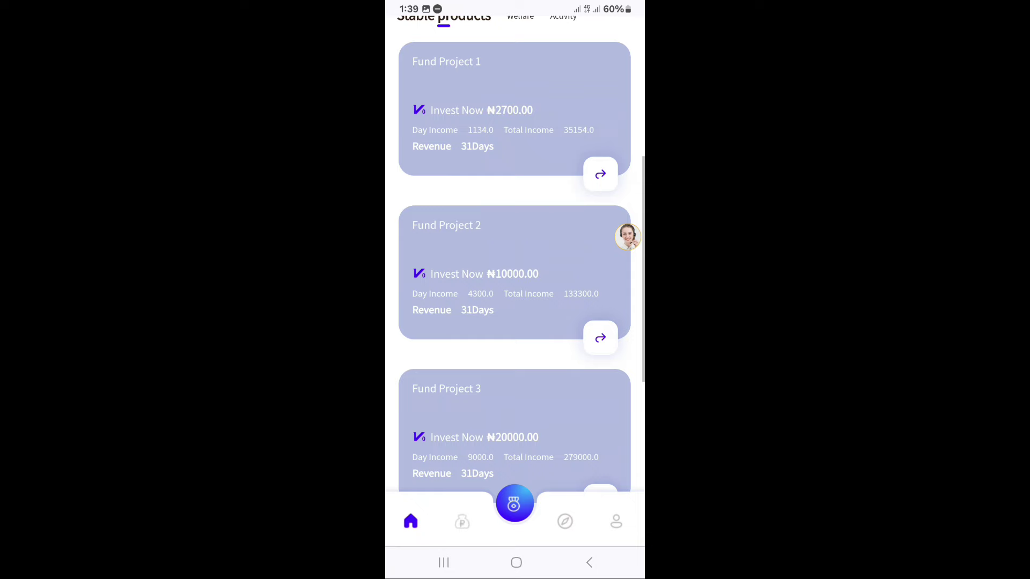
scroll(516, 323, "up", 10)
scroll(515, 322, "down", 3)
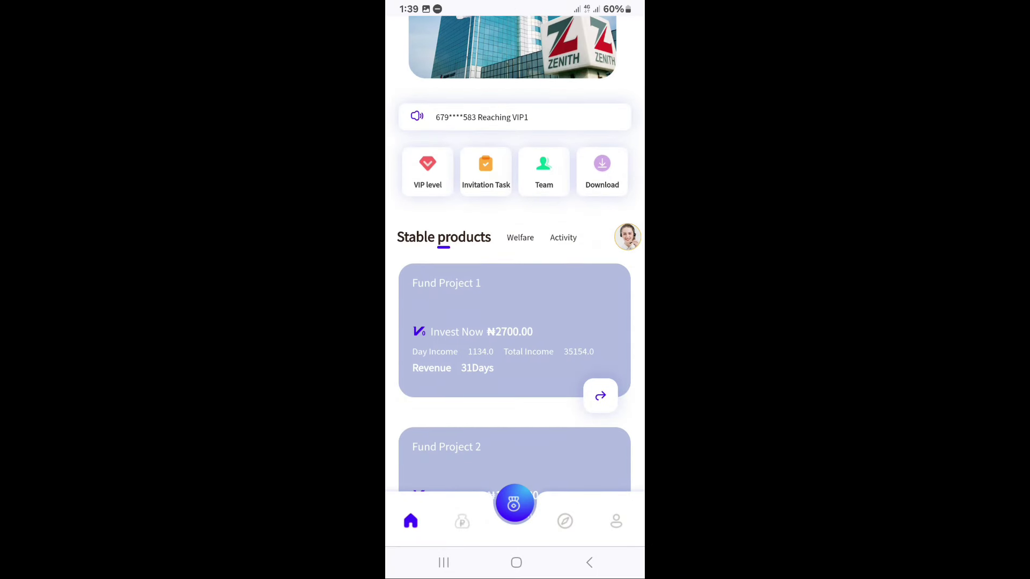
scroll(515, 322, "down", 2)
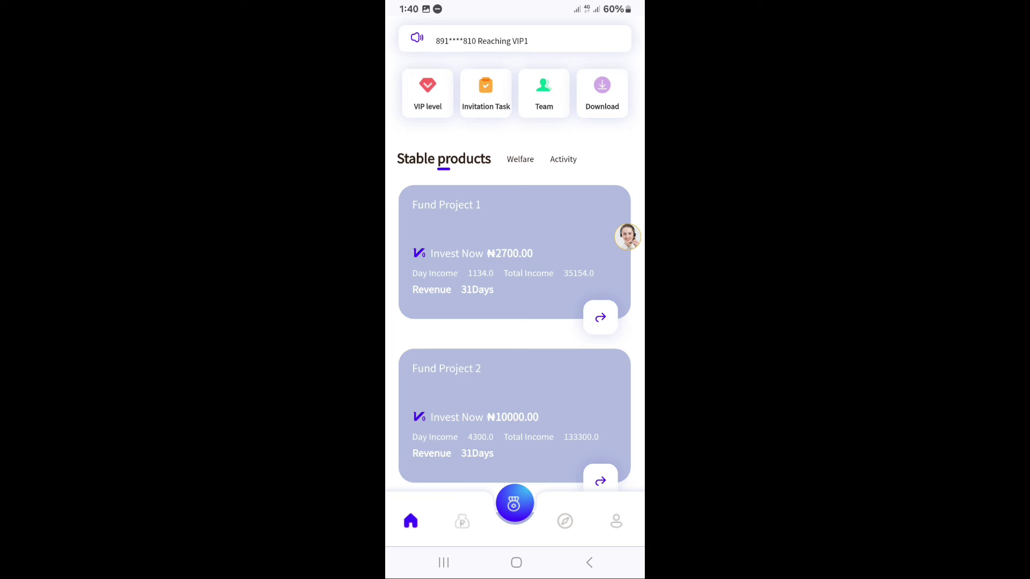
scroll(515, 321, "down", 1)
scroll(515, 322, "up", 1)
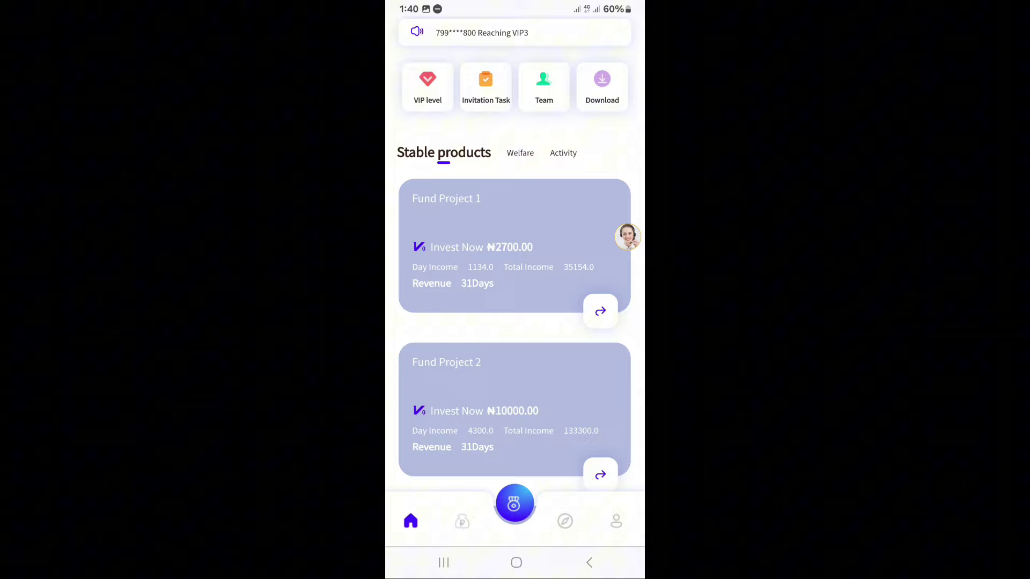
scroll(515, 322, "down", 1)
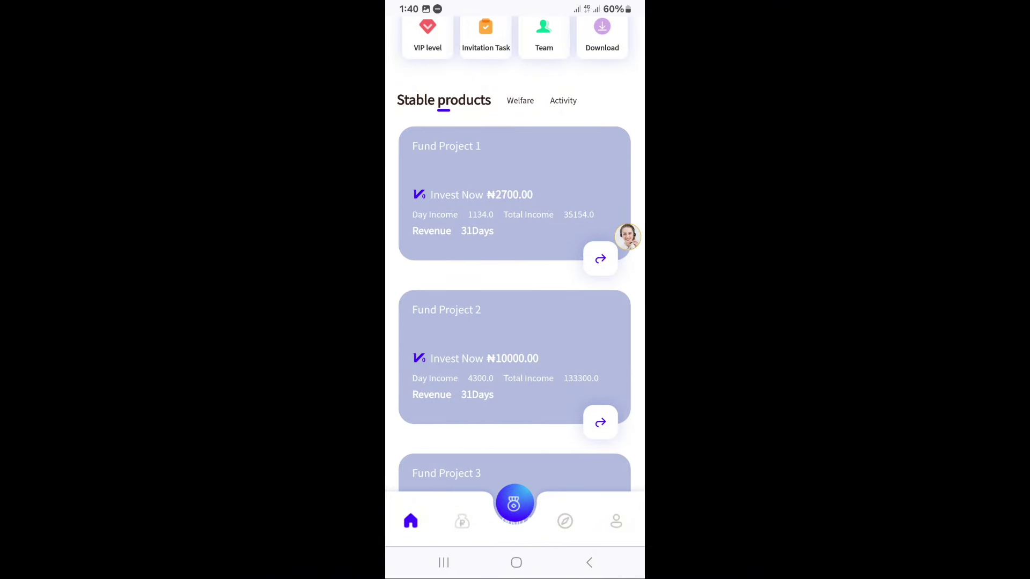
scroll(515, 322, "up", 2)
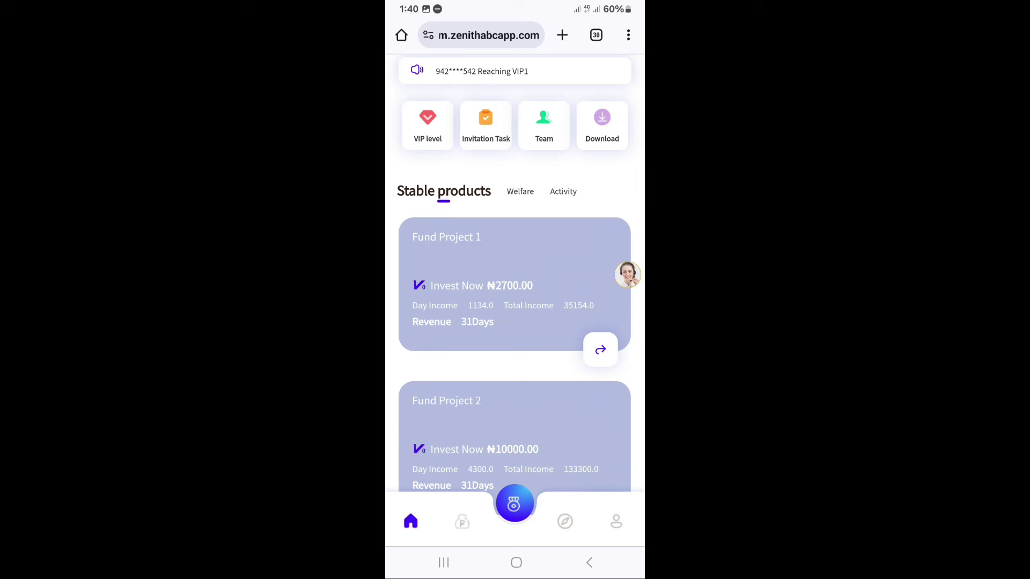
scroll(515, 321, "down", 3)
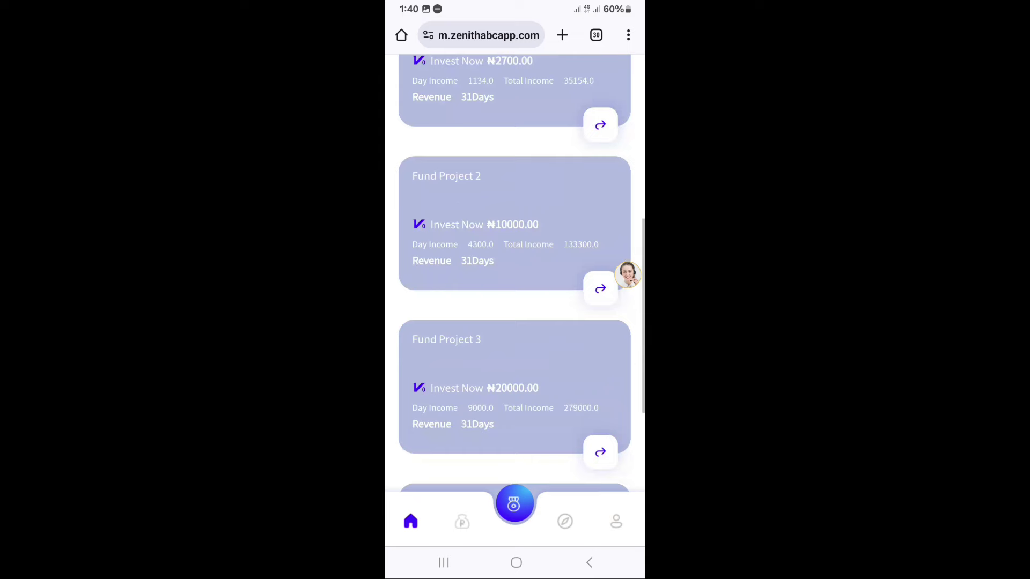
scroll(514, 290, "up", 10)
scroll(514, 290, "down", 5)
scroll(515, 290, "down", 4)
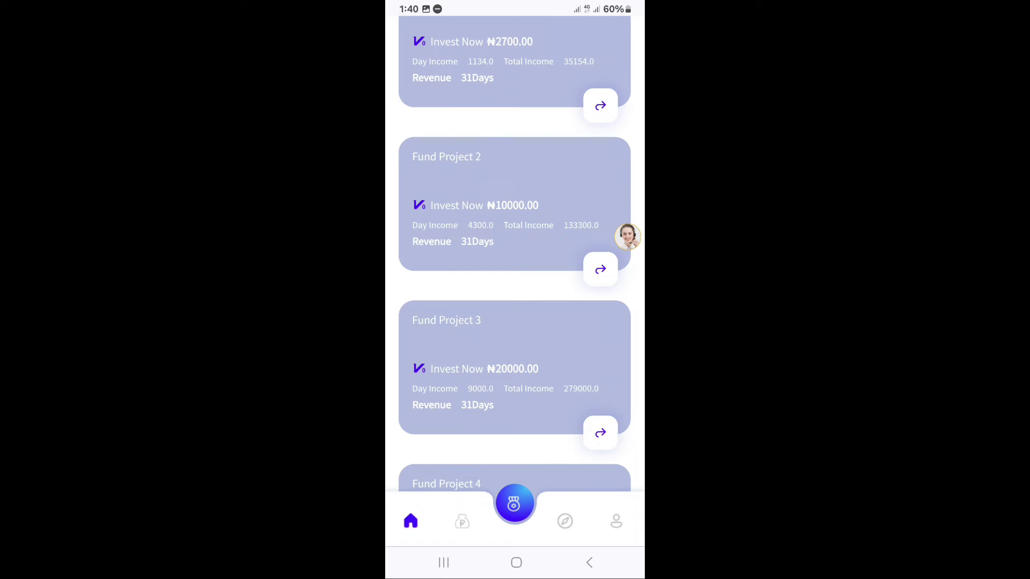
scroll(515, 289, "up", 5)
scroll(515, 290, "down", 2)
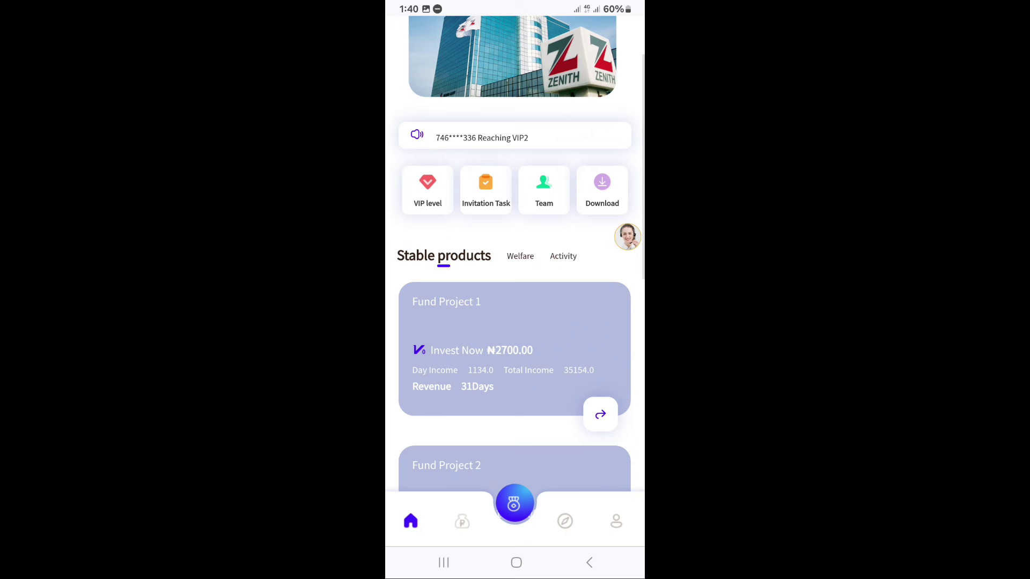
Step: Select the Welfare tab to list the VIP1 and VIP2 plans with prices
left_click(520, 256)
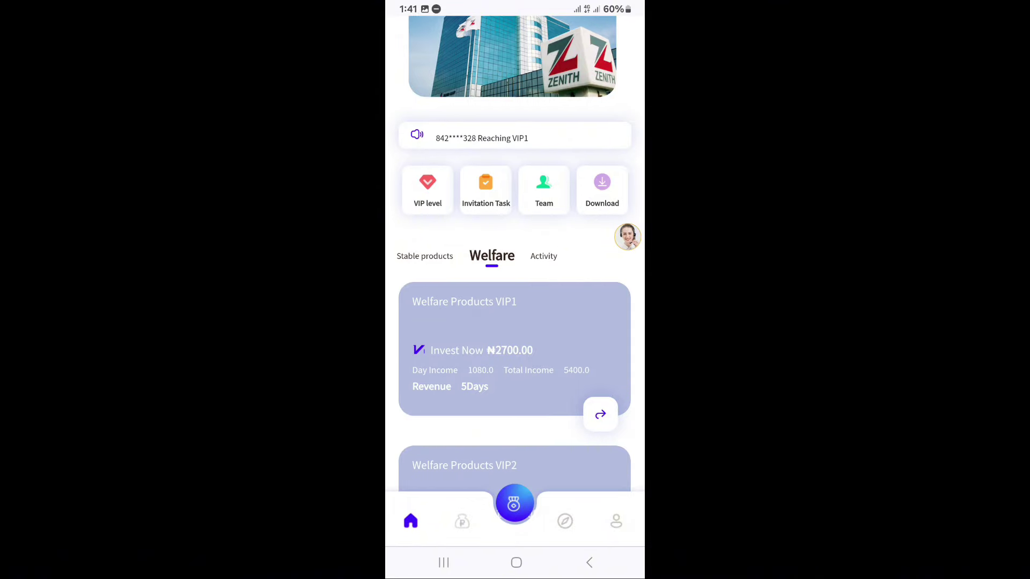
scroll(516, 282, "down", 2)
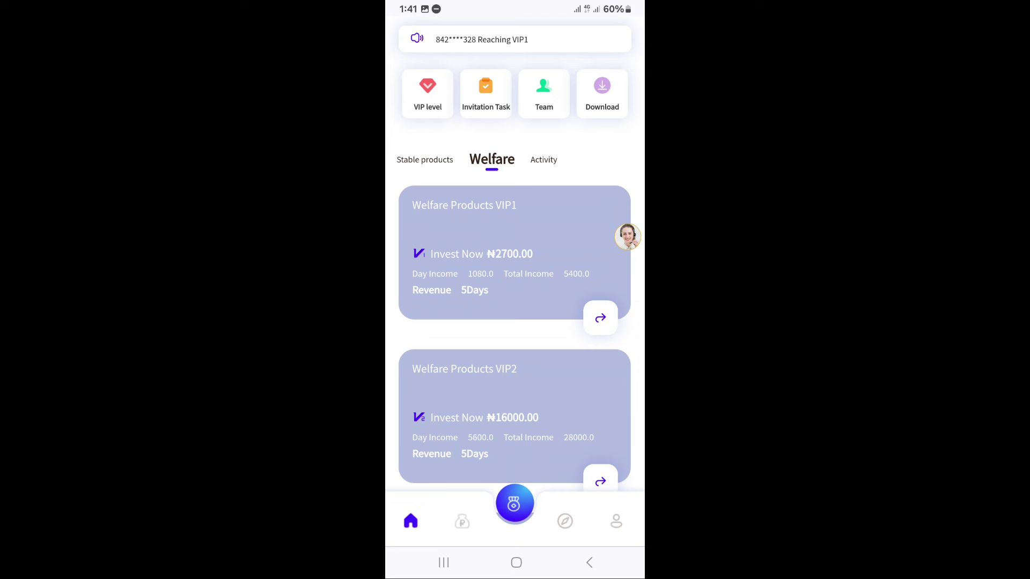
scroll(515, 273, "up", 1)
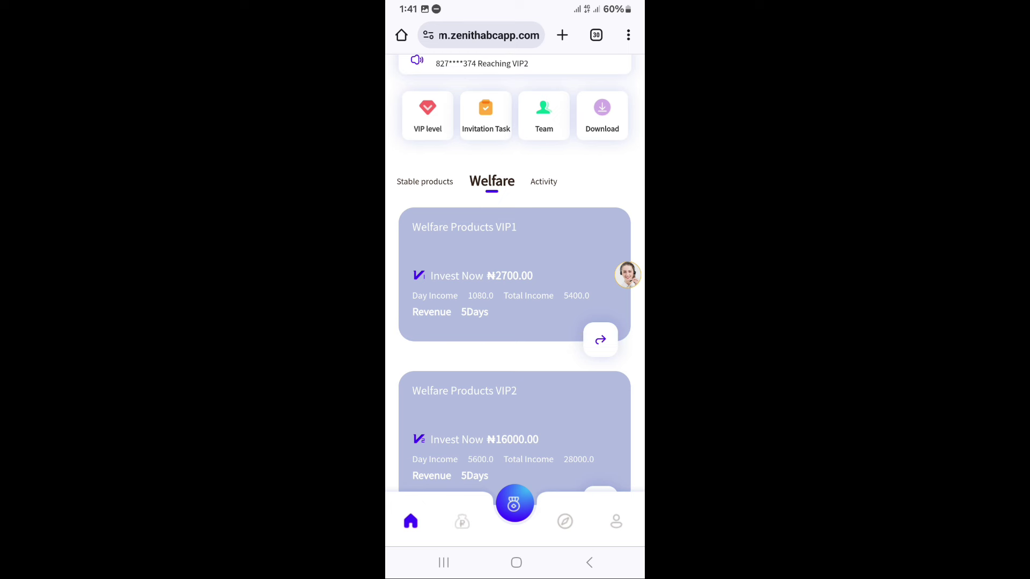
scroll(515, 273, "down", 1)
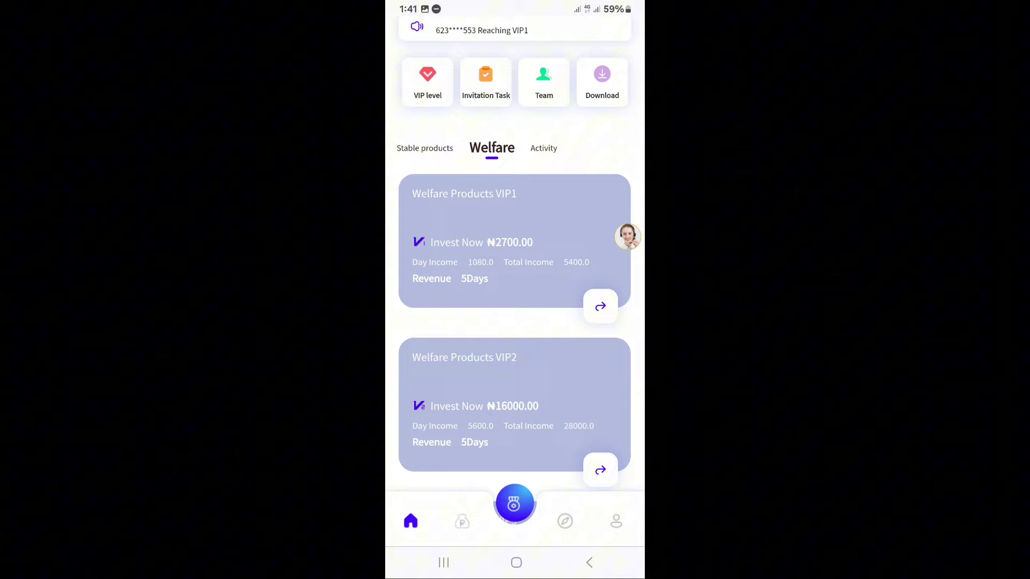
scroll(516, 322, "down", 2)
scroll(515, 282, "down", 2)
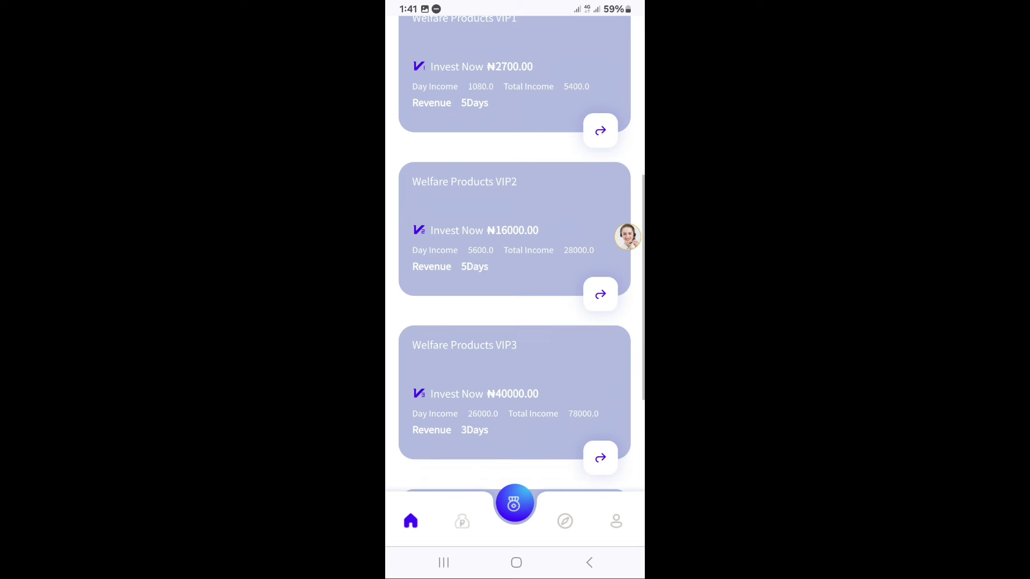
scroll(514, 282, "down", 3)
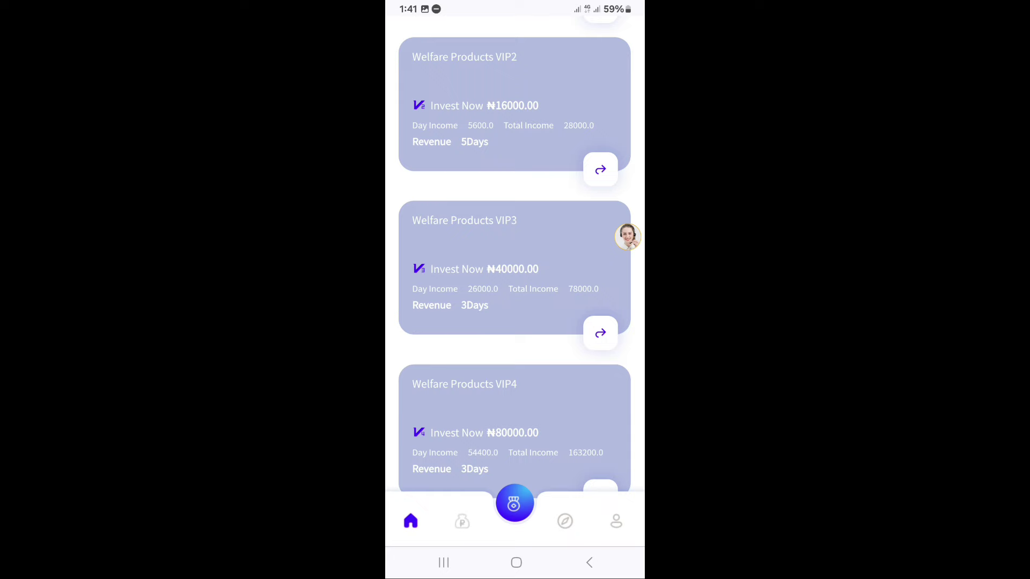
scroll(514, 282, "down", 1)
scroll(514, 281, "up", 3)
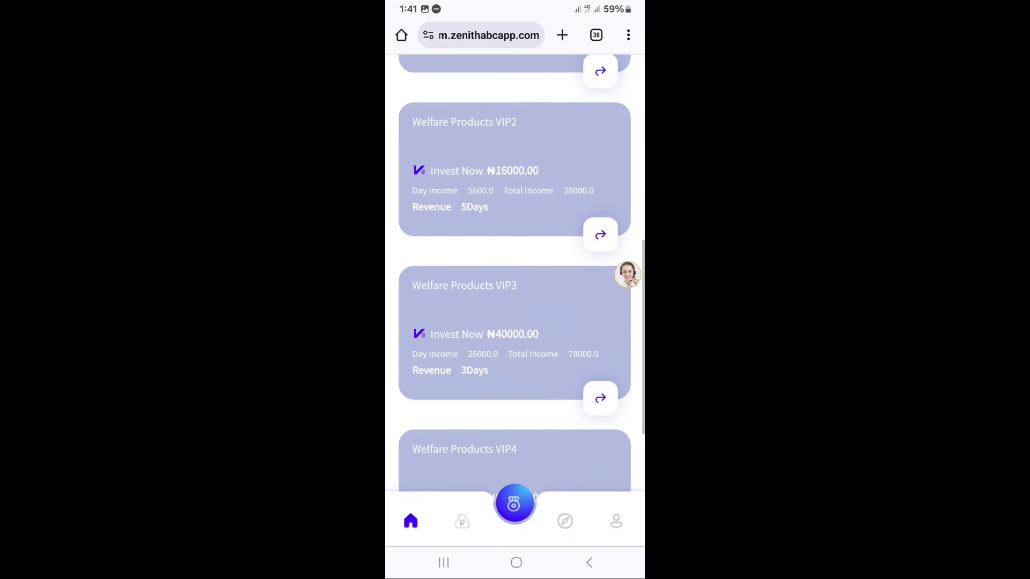
scroll(515, 282, "down", 3)
scroll(515, 282, "down", 4)
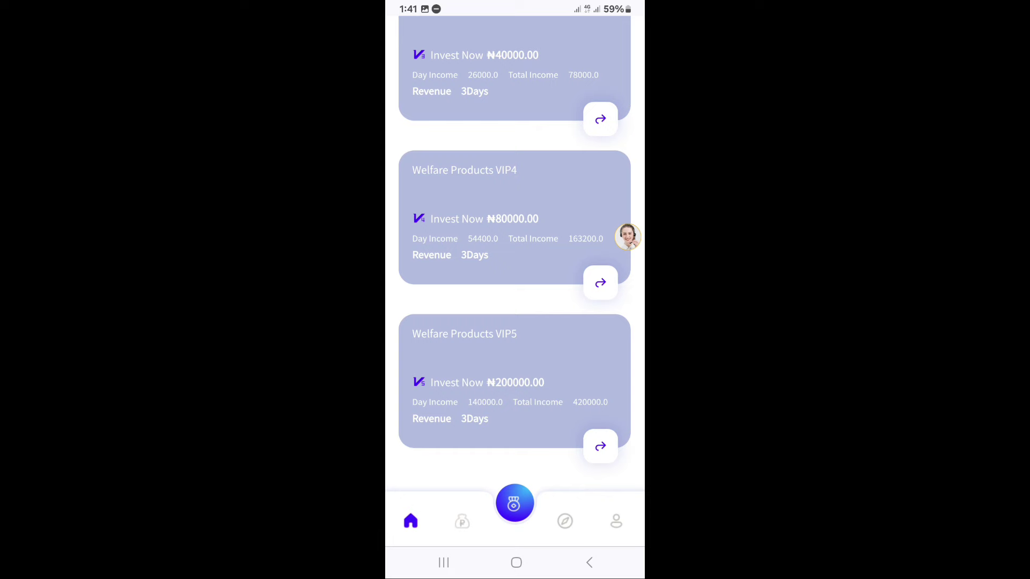
scroll(516, 282, "up", 4)
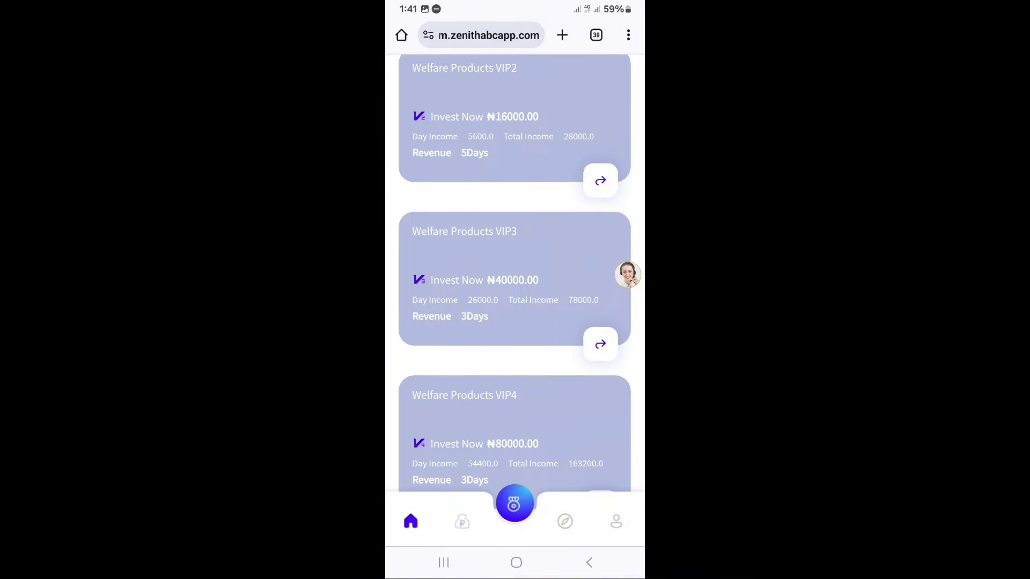
scroll(515, 282, "up", 3)
scroll(515, 282, "up", 4)
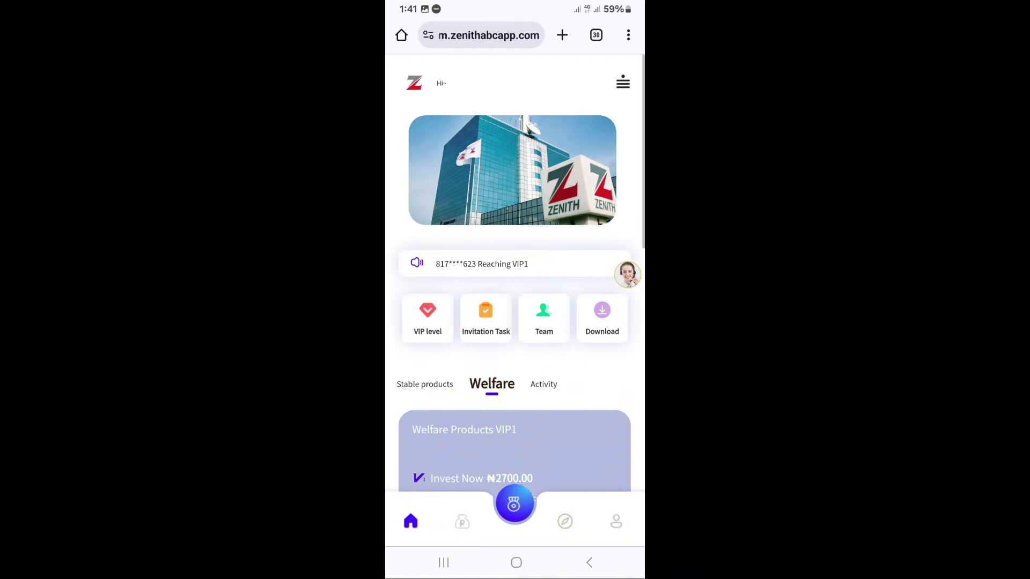
scroll(515, 282, "down", 2)
scroll(515, 281, "down", 2)
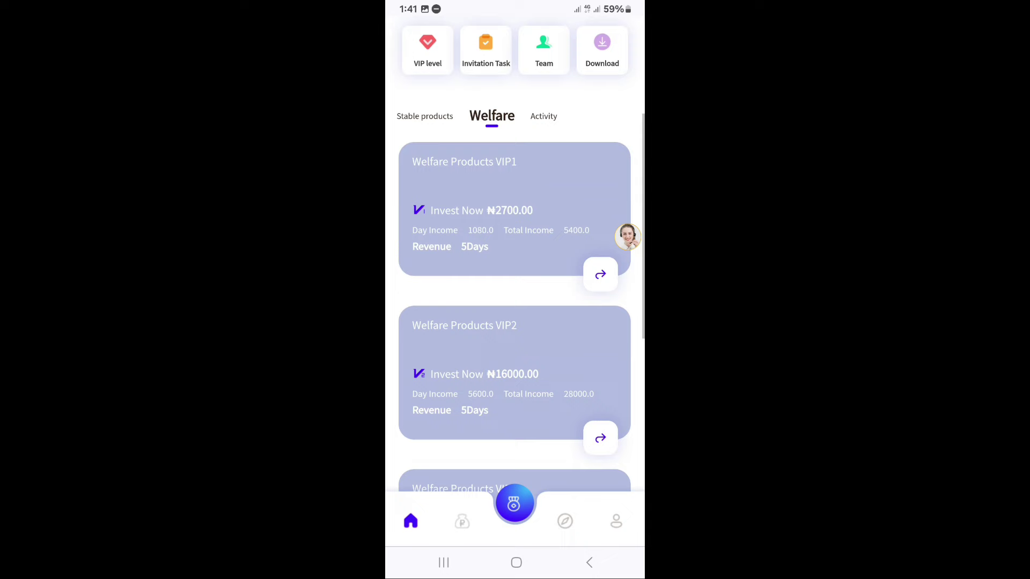
scroll(515, 282, "up", 2)
Step: Switch to the Activity offers, then back to the Welfare VIP1–VIP5 list
left_click(543, 193)
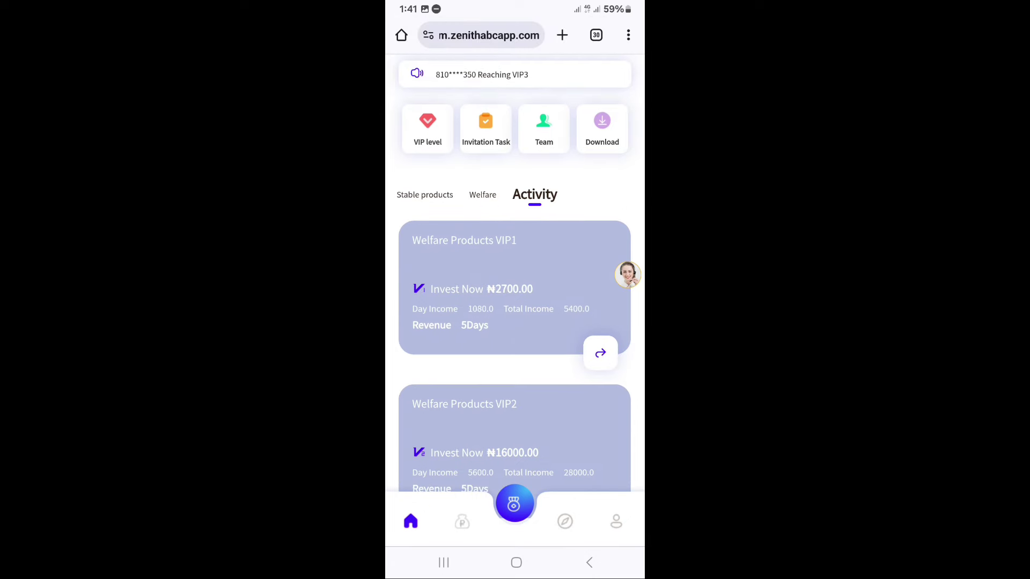
scroll(515, 282, "up", 3)
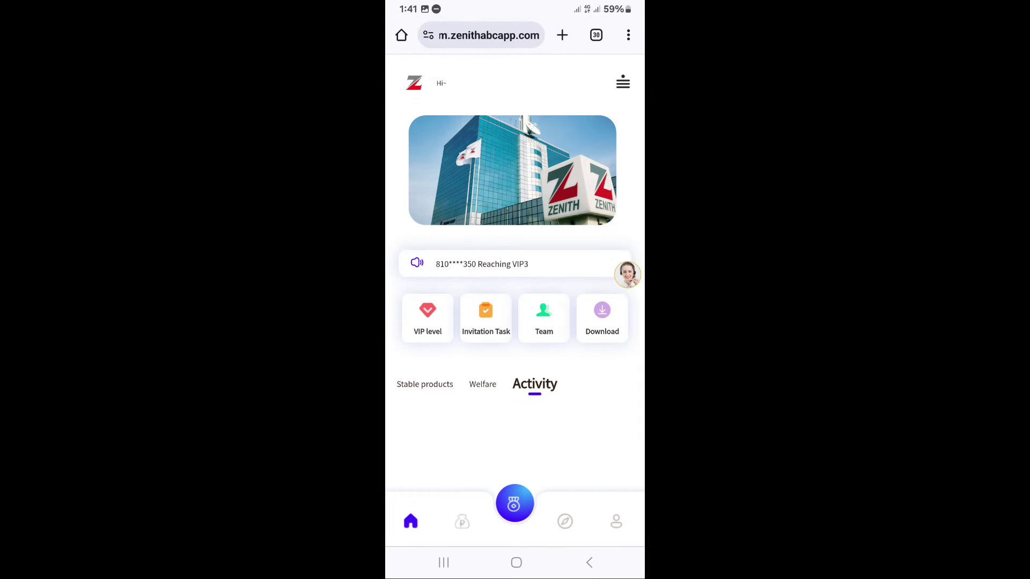
left_click(491, 384)
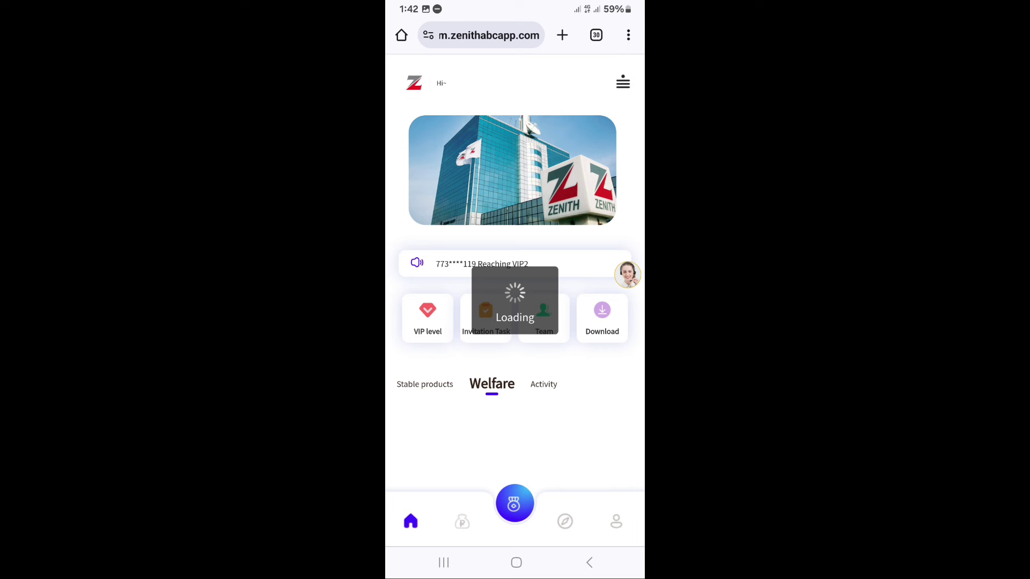
scroll(515, 281, "down", 2)
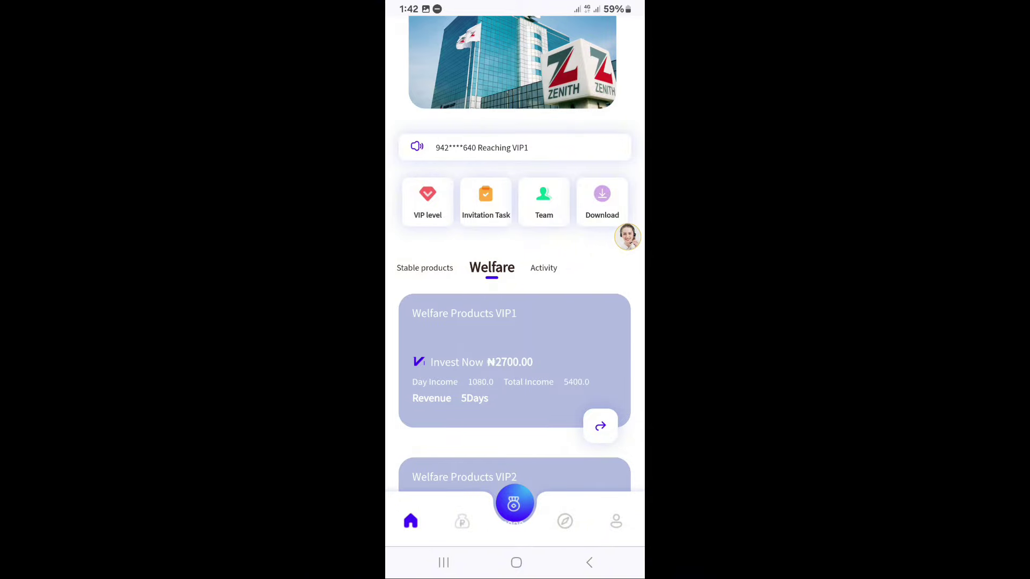
scroll(515, 323, "down", 3)
scroll(515, 322, "down", 2)
scroll(515, 322, "up", 5)
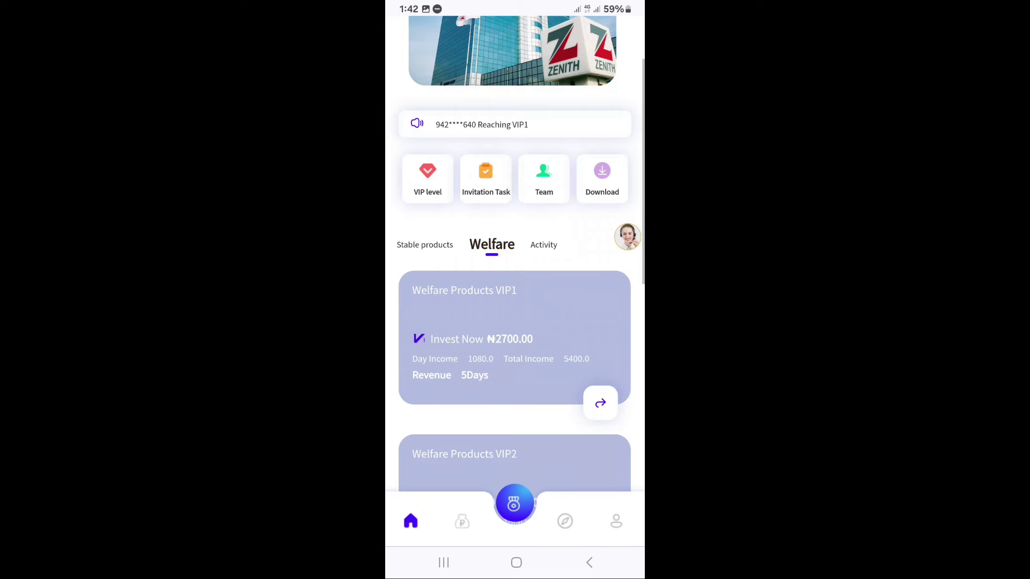
scroll(515, 321, "down", 5)
scroll(514, 321, "down", 2)
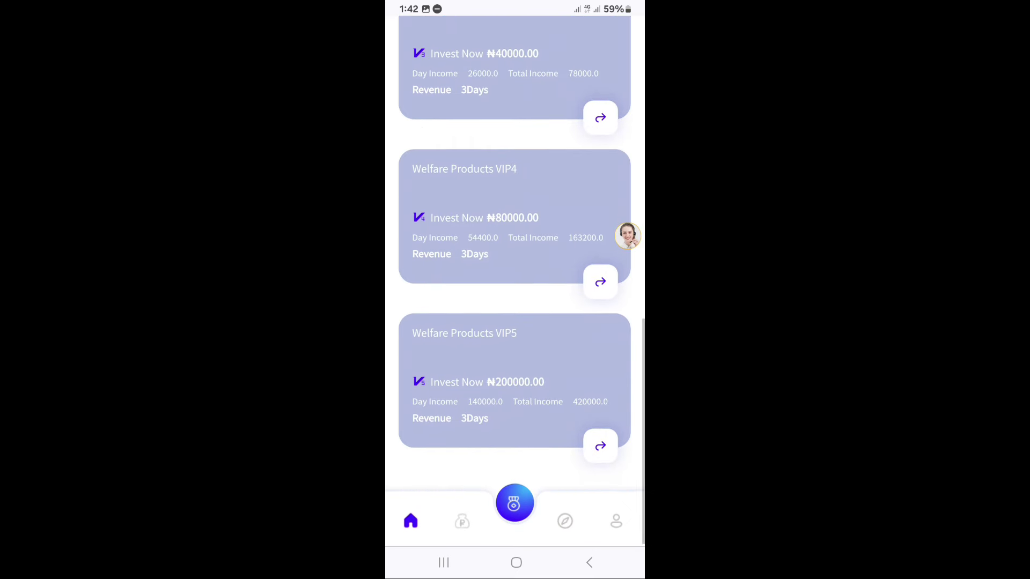
scroll(515, 281, "up", 2)
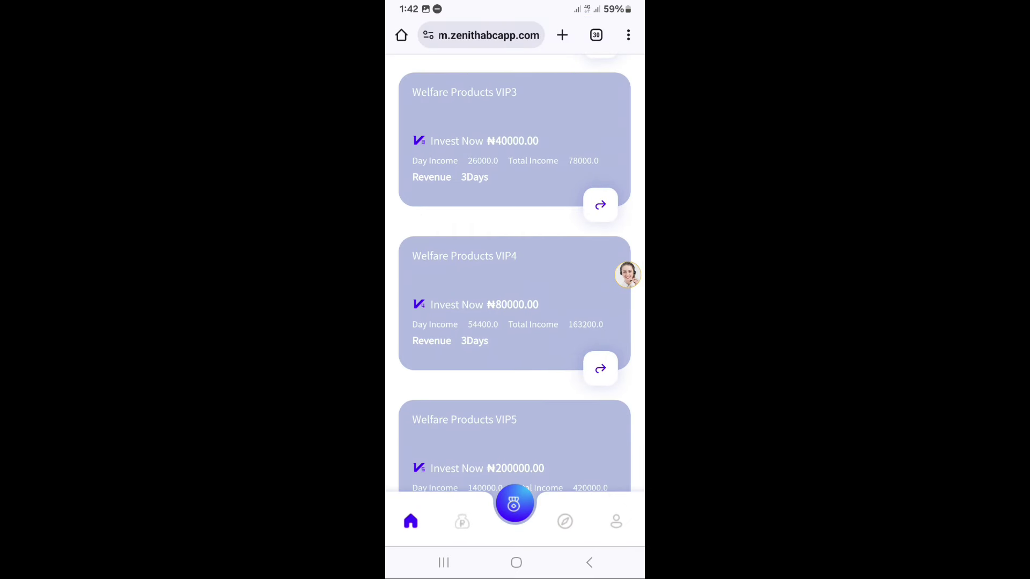
scroll(514, 282, "down", 1)
scroll(515, 282, "up", 4)
scroll(515, 282, "up", 2)
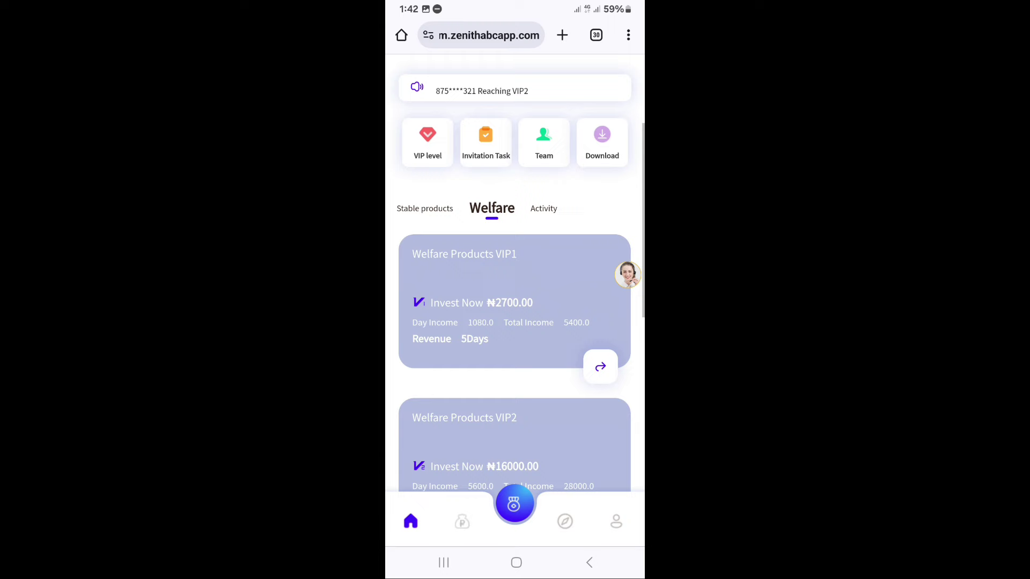
scroll(516, 282, "up", 2)
scroll(514, 282, "down", 3)
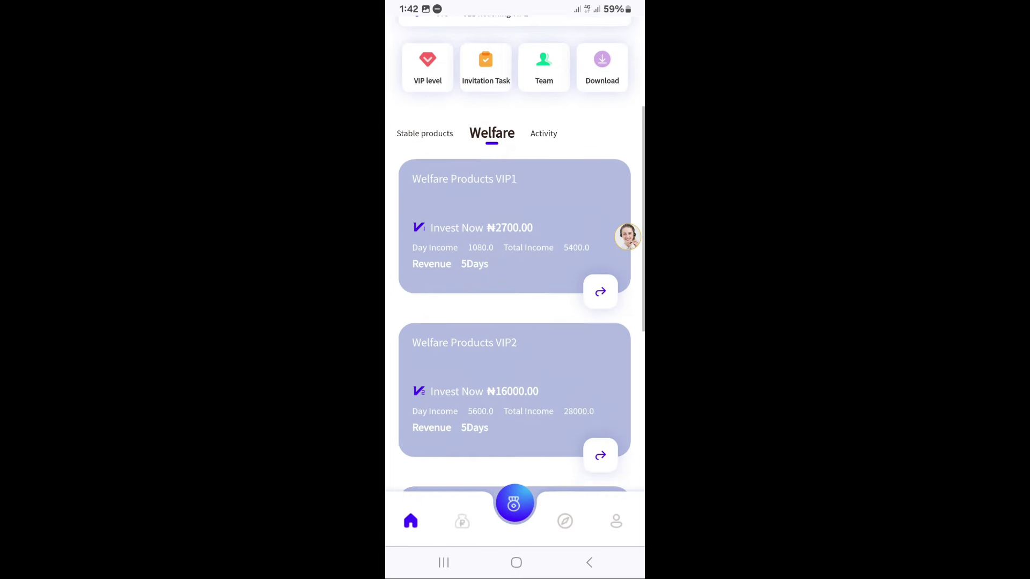
scroll(516, 282, "down", 2)
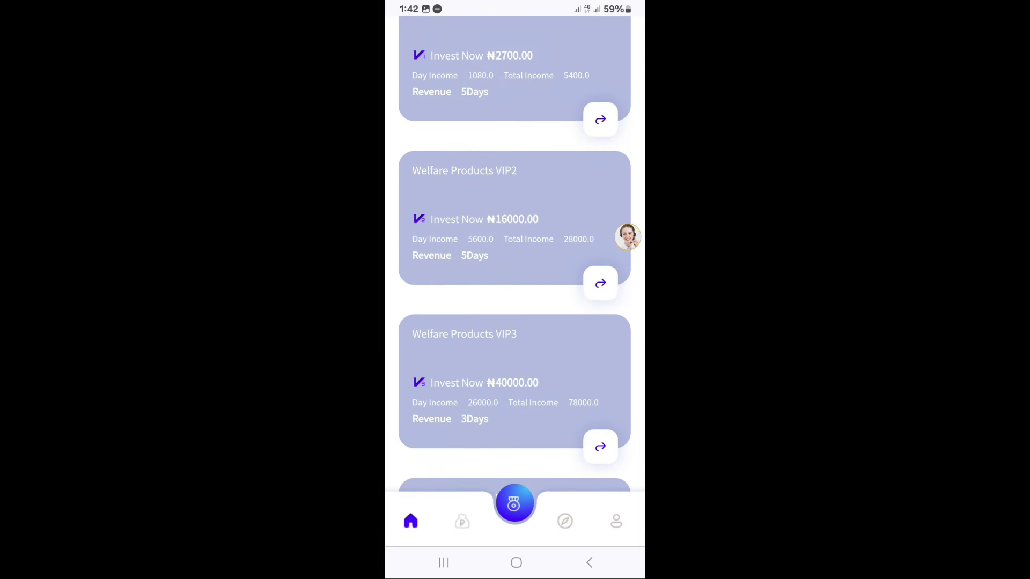
scroll(515, 282, "up", 1)
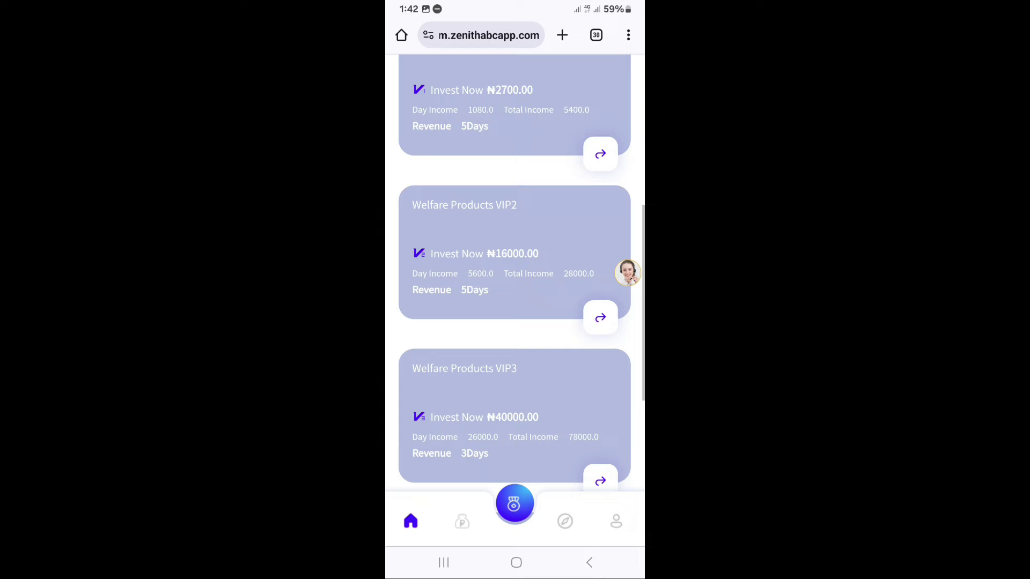
scroll(516, 282, "down", 4)
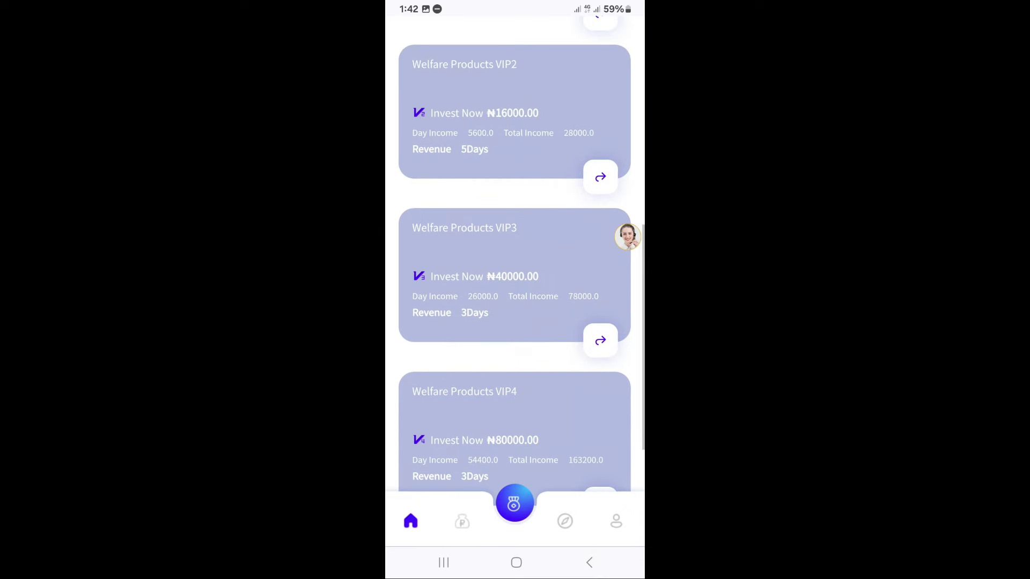
scroll(515, 281, "down", 1)
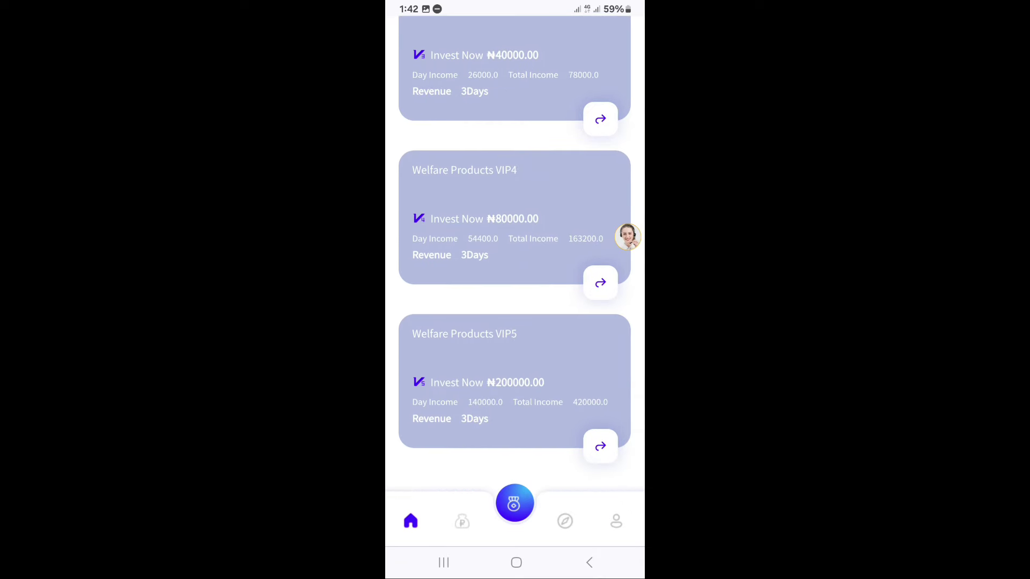
scroll(514, 282, "up", 2)
scroll(515, 282, "up", 10)
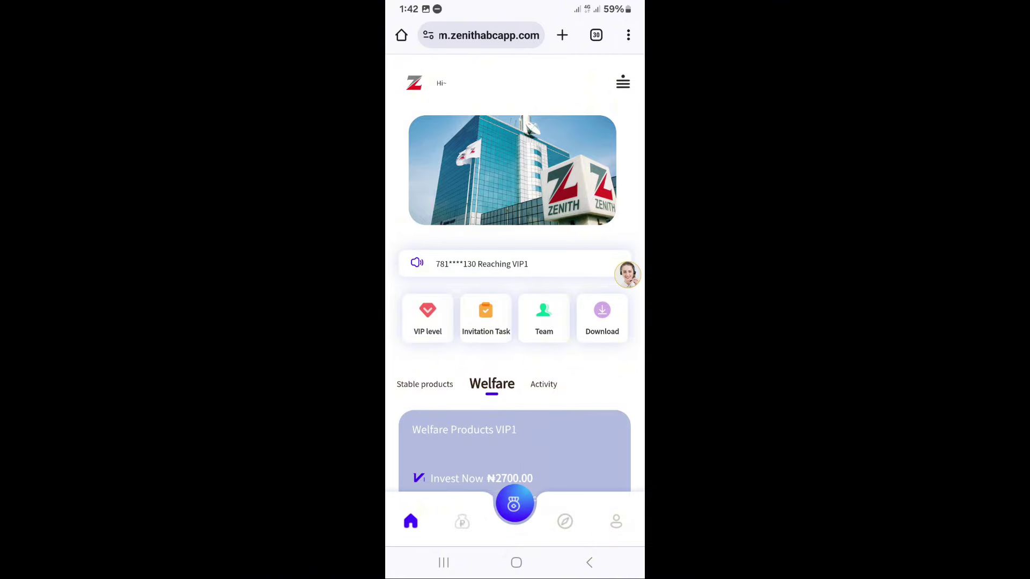
scroll(515, 282, "down", 1)
scroll(515, 282, "down", 3)
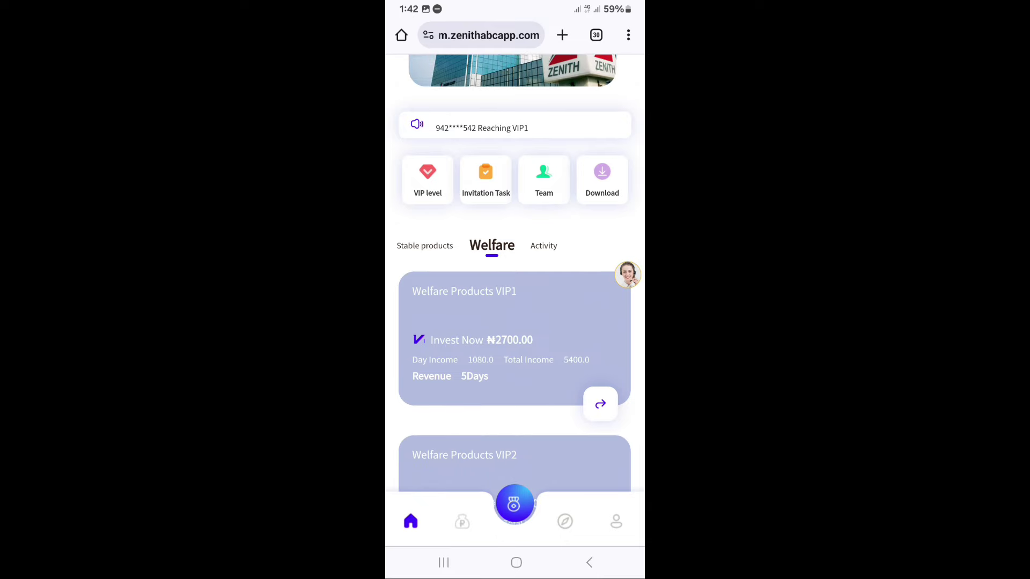
scroll(514, 322, "down", 2)
scroll(515, 306, "down", 3)
scroll(515, 305, "down", 2)
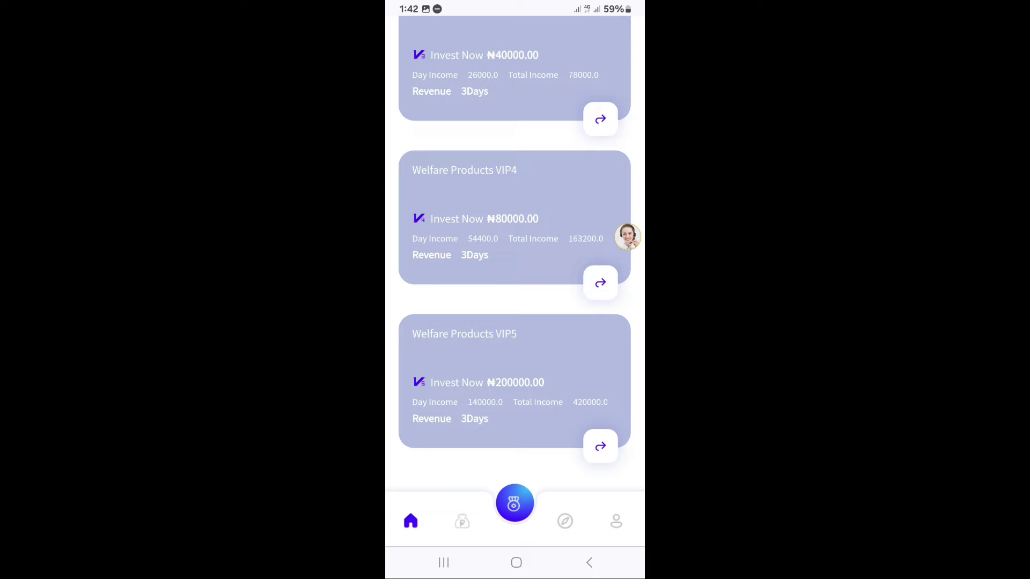
Step: From the account page, dismiss the Telegram notice and open Recharge with its ₦15,750 balance
left_click(616, 521)
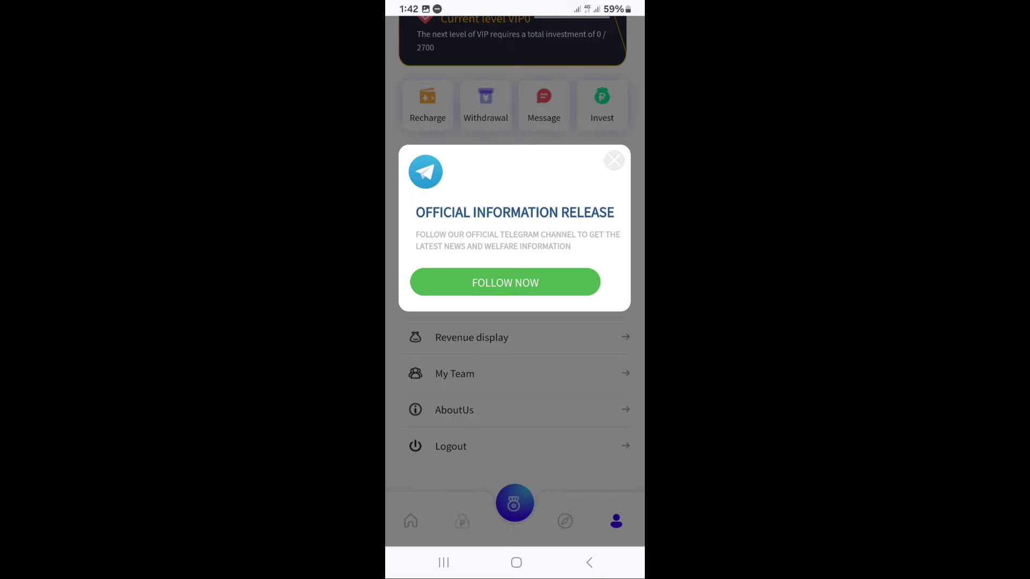
left_click(614, 160)
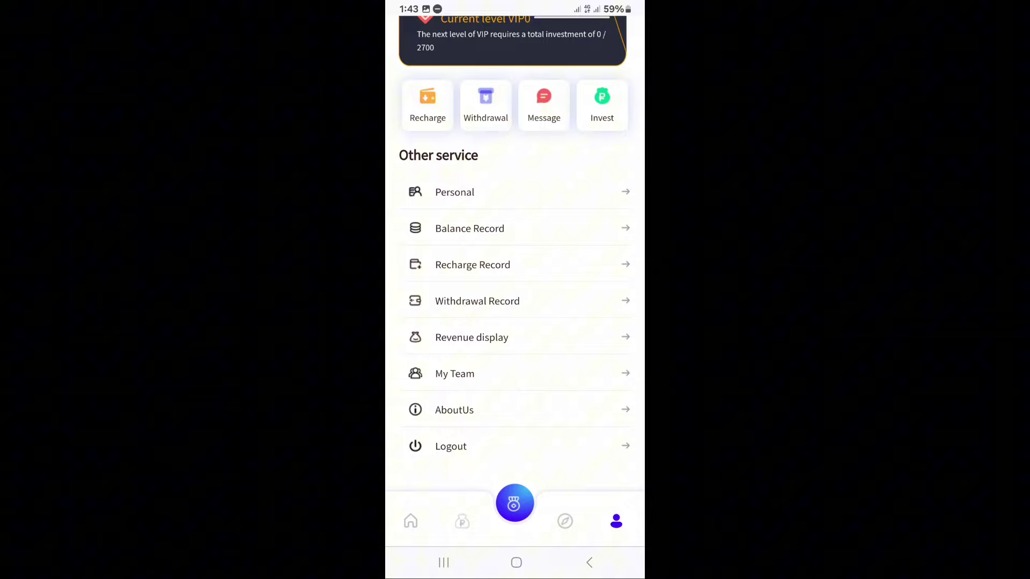
left_click(425, 104)
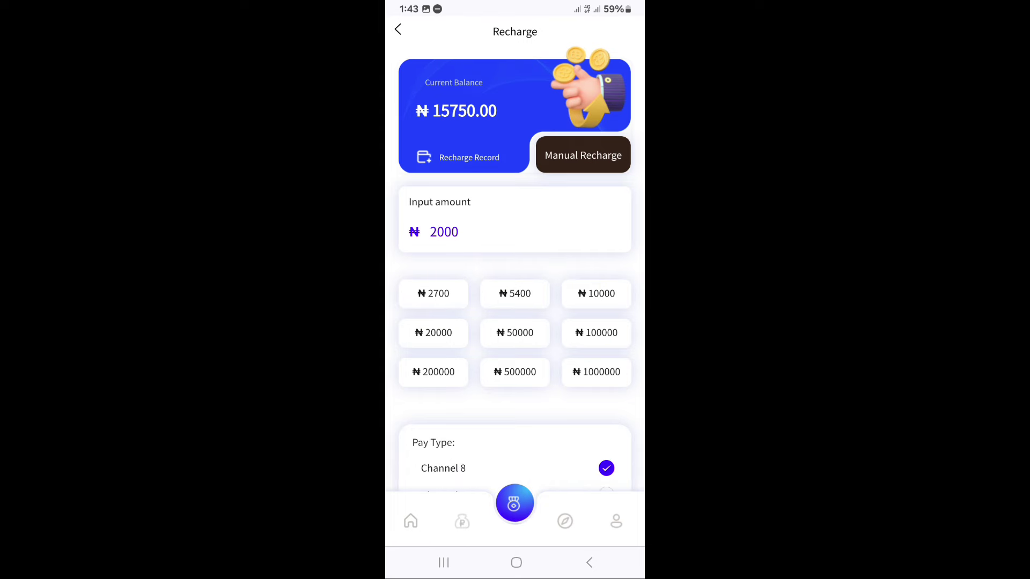
scroll(516, 322, "down", 1)
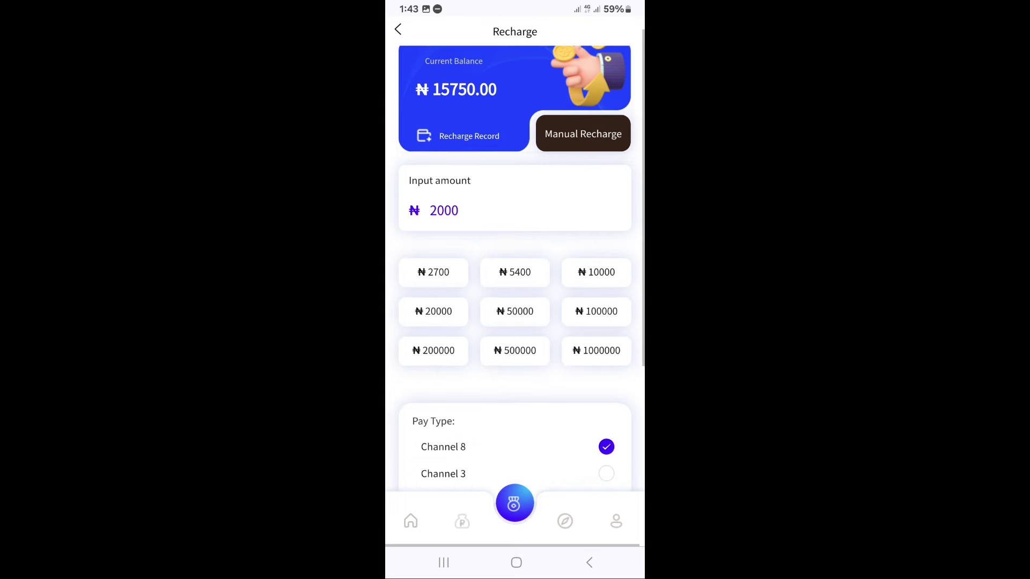
scroll(515, 323, "up", 2)
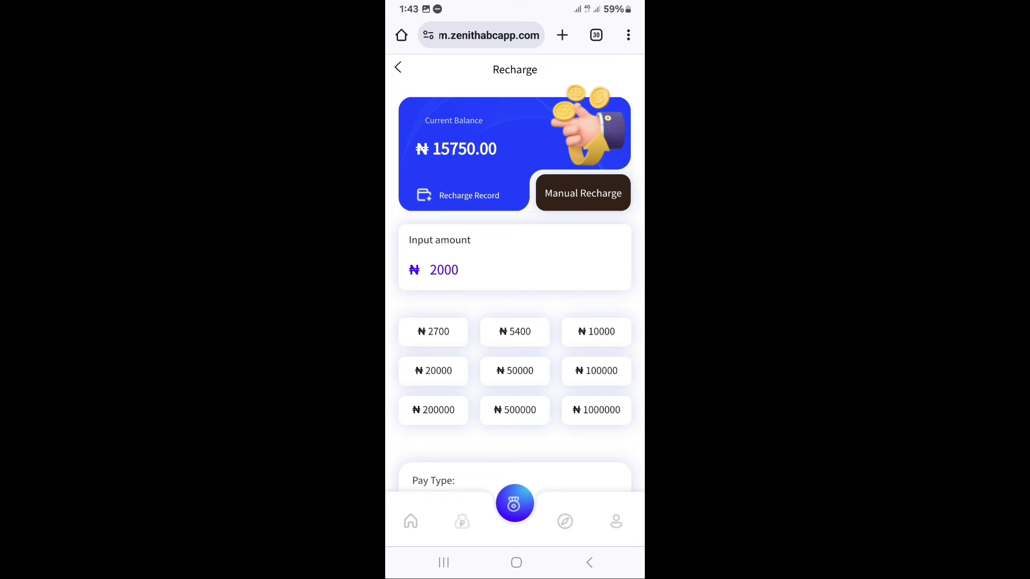
scroll(516, 322, "down", 1)
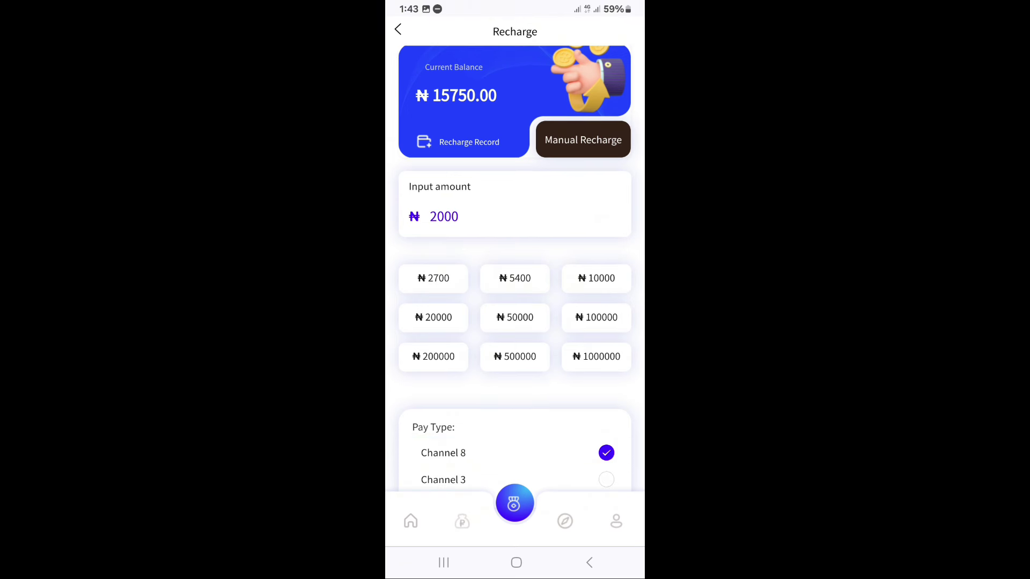
scroll(516, 322, "down", 3)
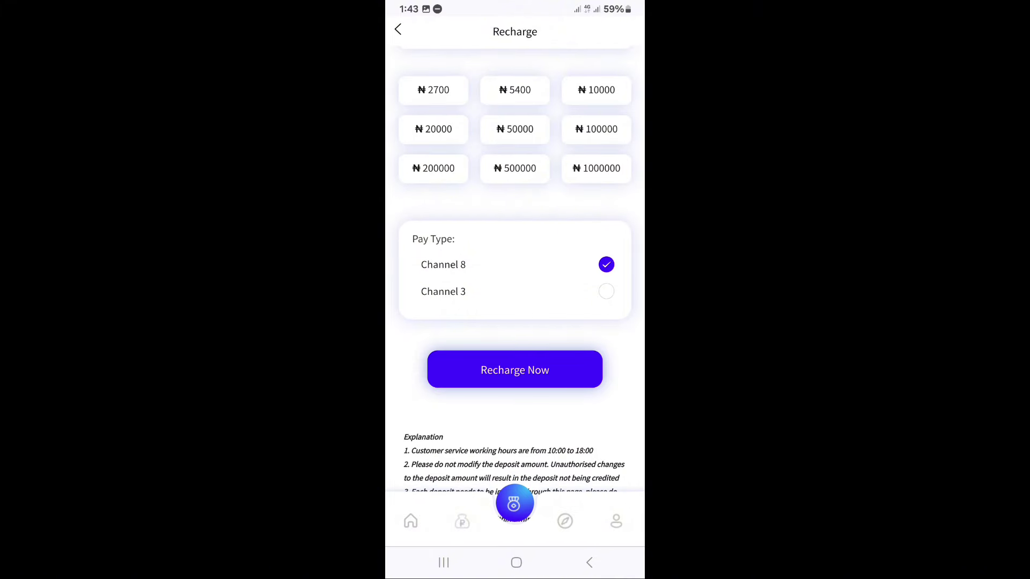
scroll(514, 322, "up", 1)
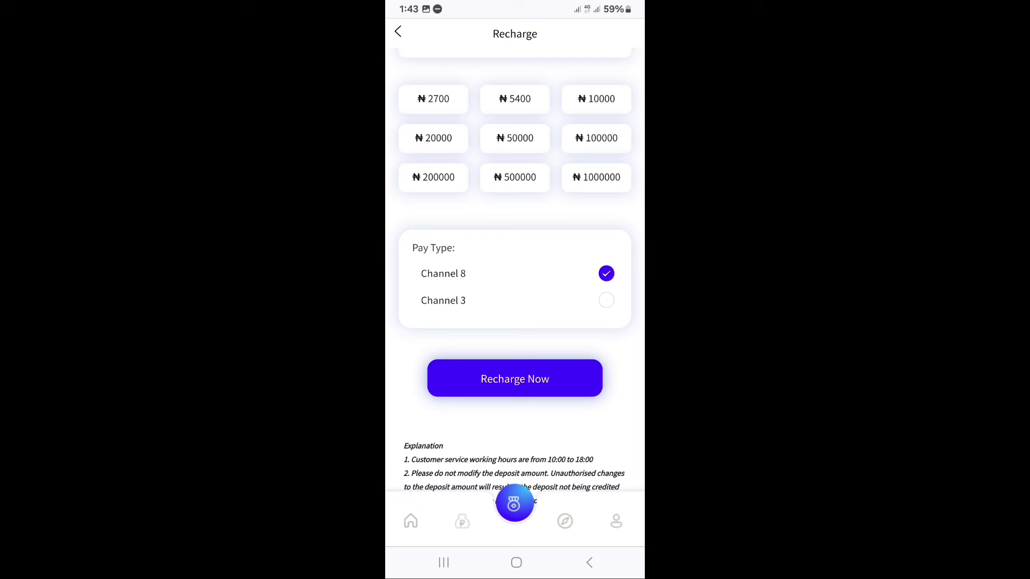
scroll(515, 289, "up", 3)
Step: Set the amount to ₦2700, settle on Channel 8, and submit the recharge
left_click(433, 217)
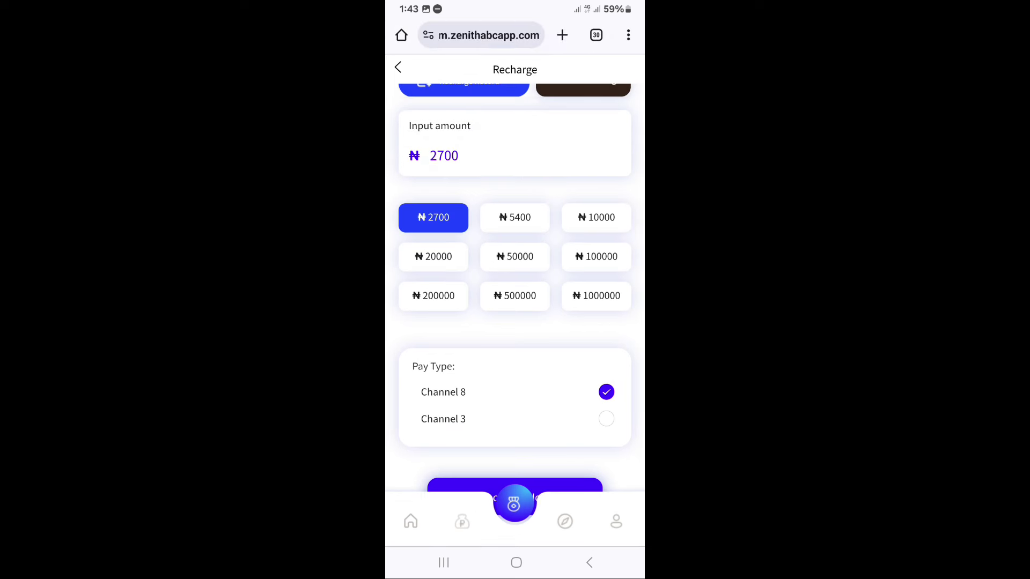
scroll(515, 322, "down", 2)
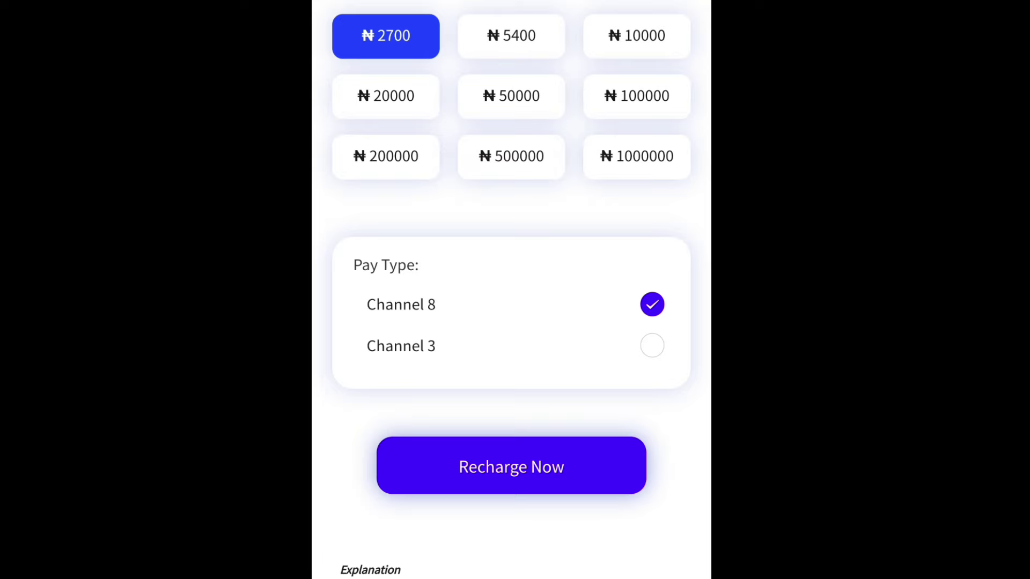
left_click(606, 366)
left_click(678, 312)
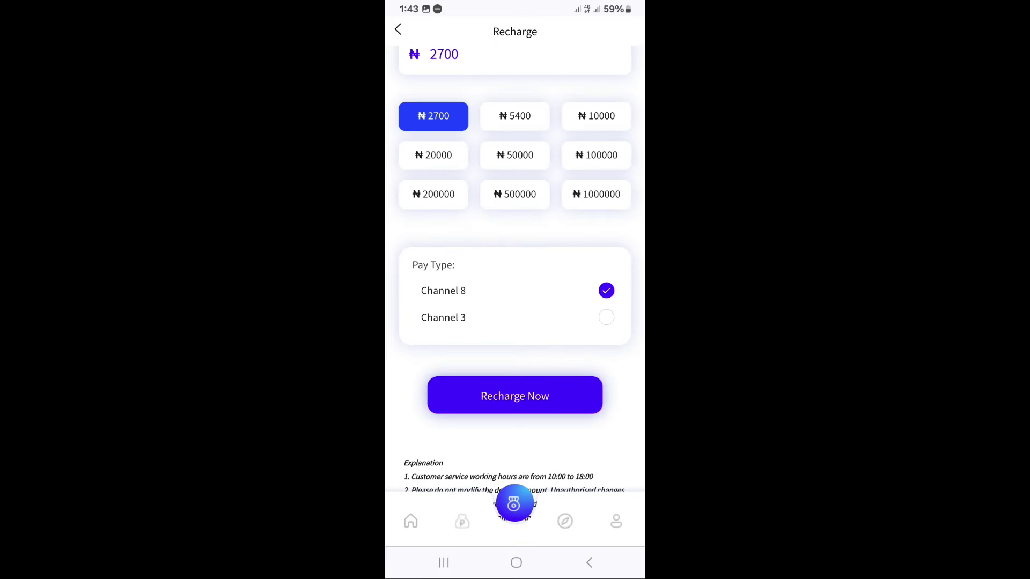
scroll(516, 322, "down", 2)
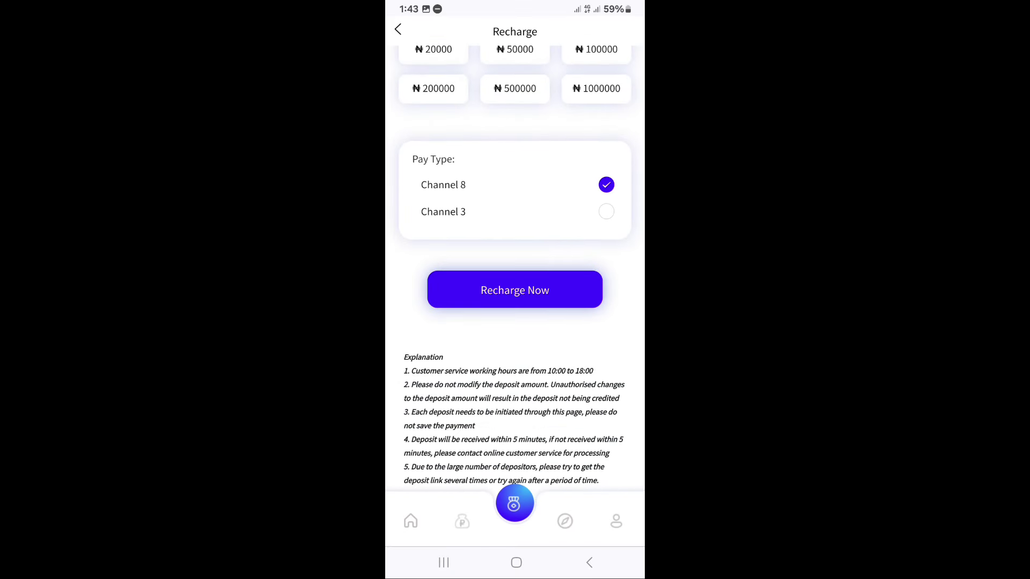
left_click(514, 290)
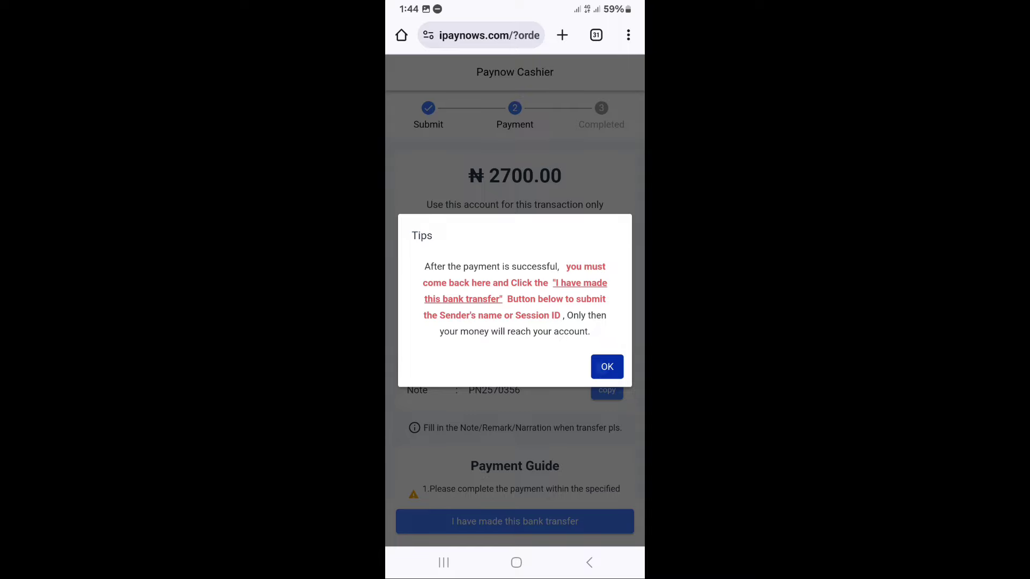
Step: Dismiss the Paynow tips notice and confirm the ₦2,700 bank transfer was made
left_click(607, 367)
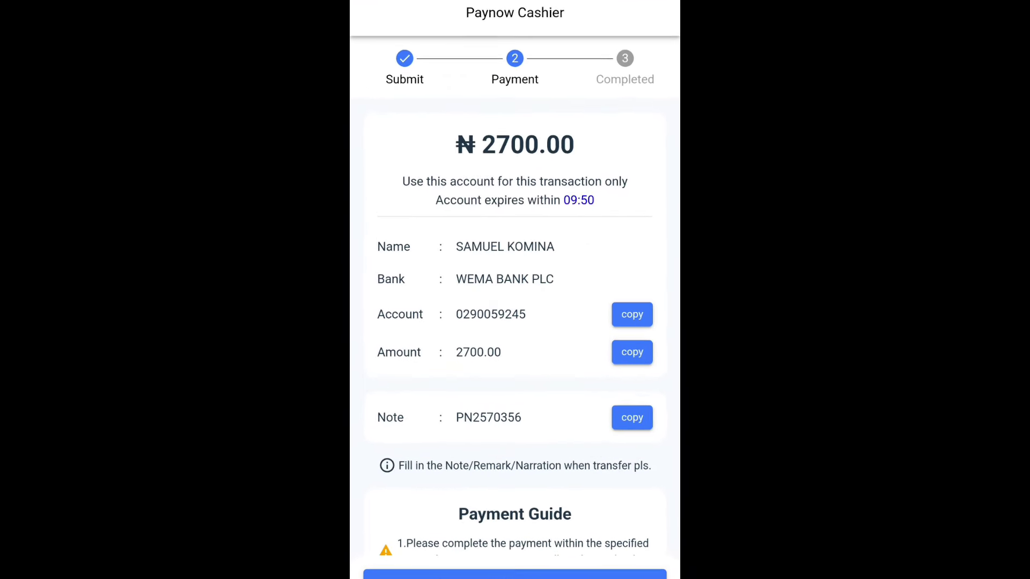
scroll(515, 322, "down", 3)
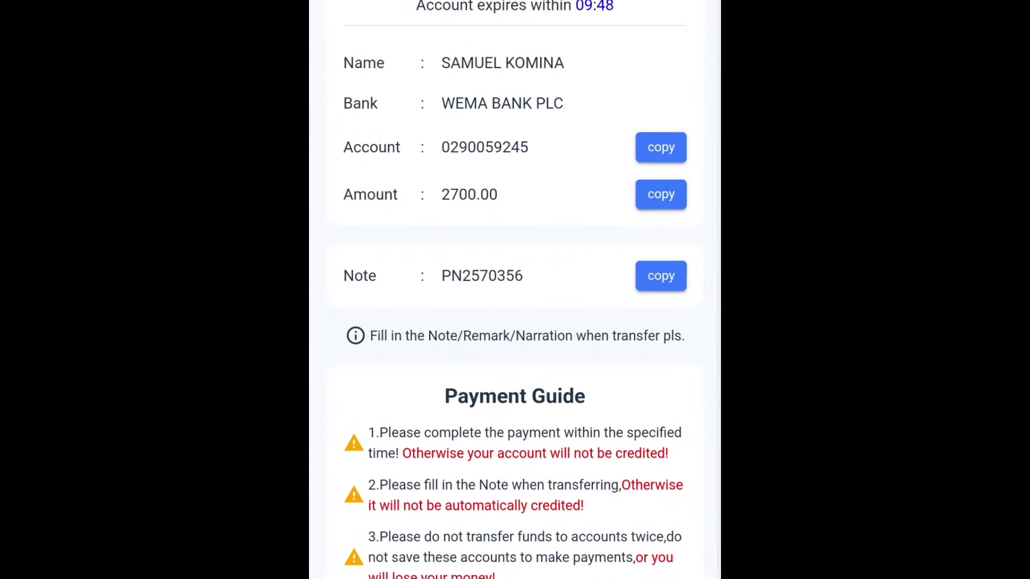
scroll(514, 322, "up", 2)
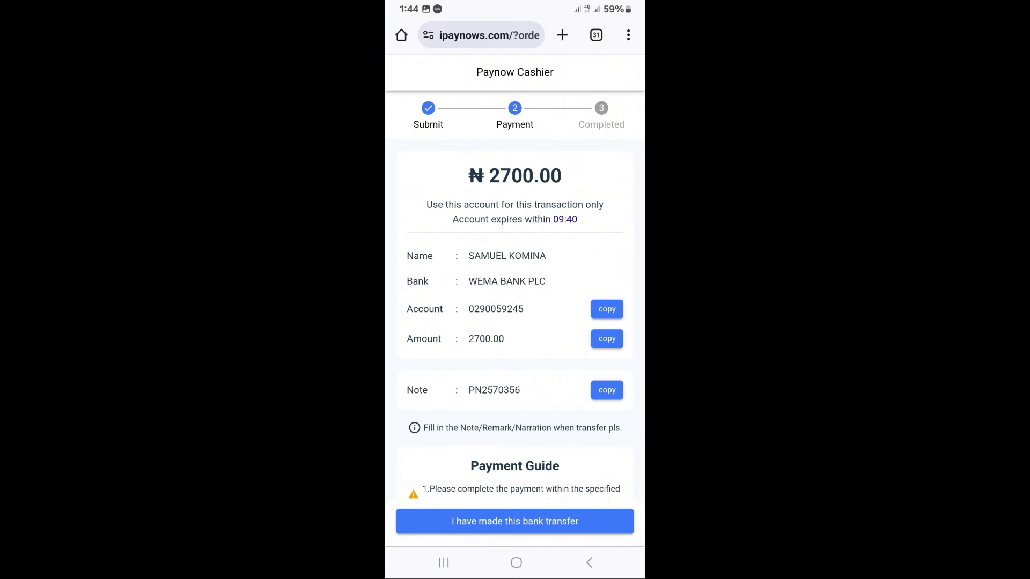
scroll(515, 322, "down", 3)
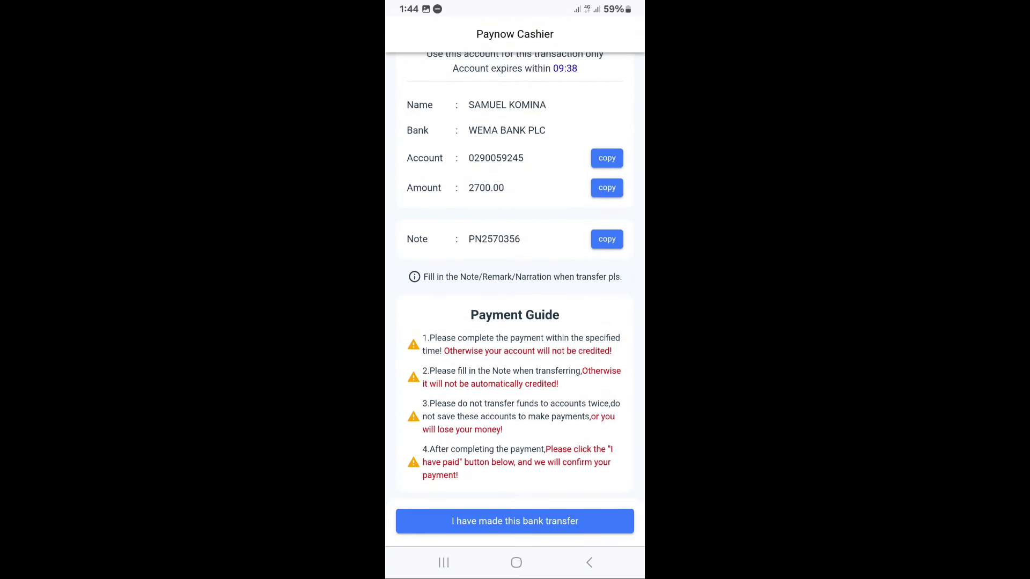
scroll(515, 322, "up", 2)
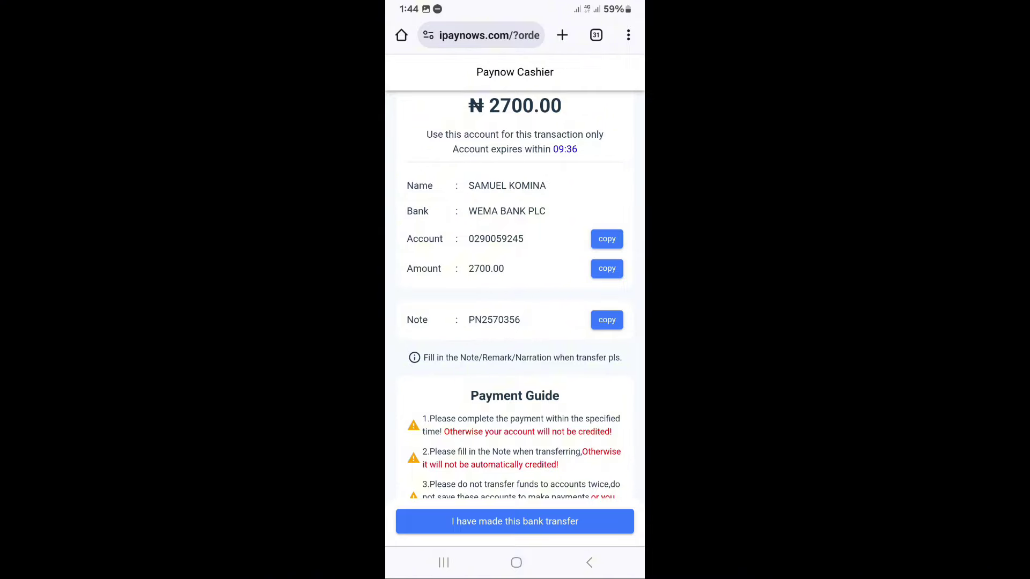
scroll(515, 322, "down", 2)
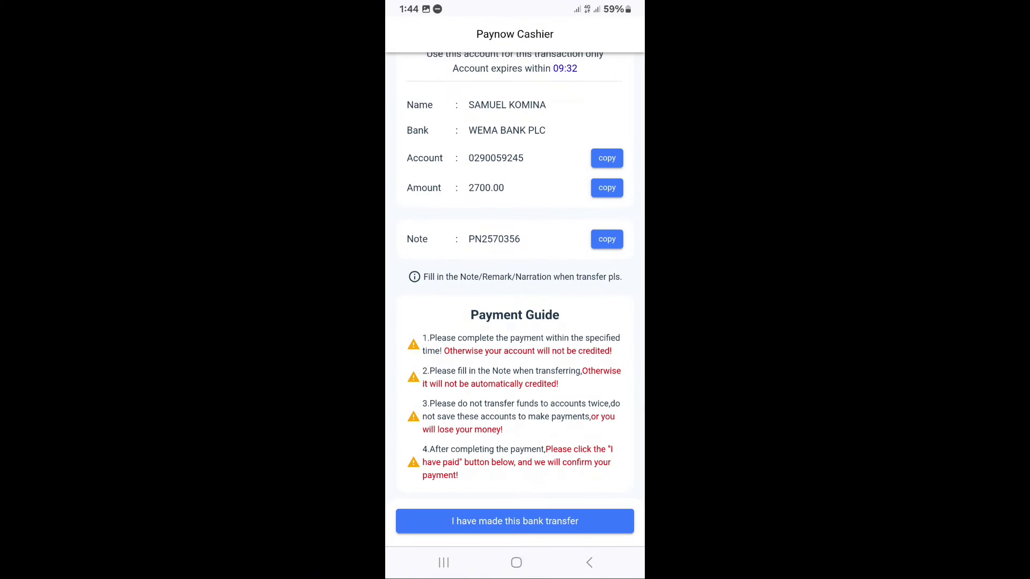
left_click(527, 521)
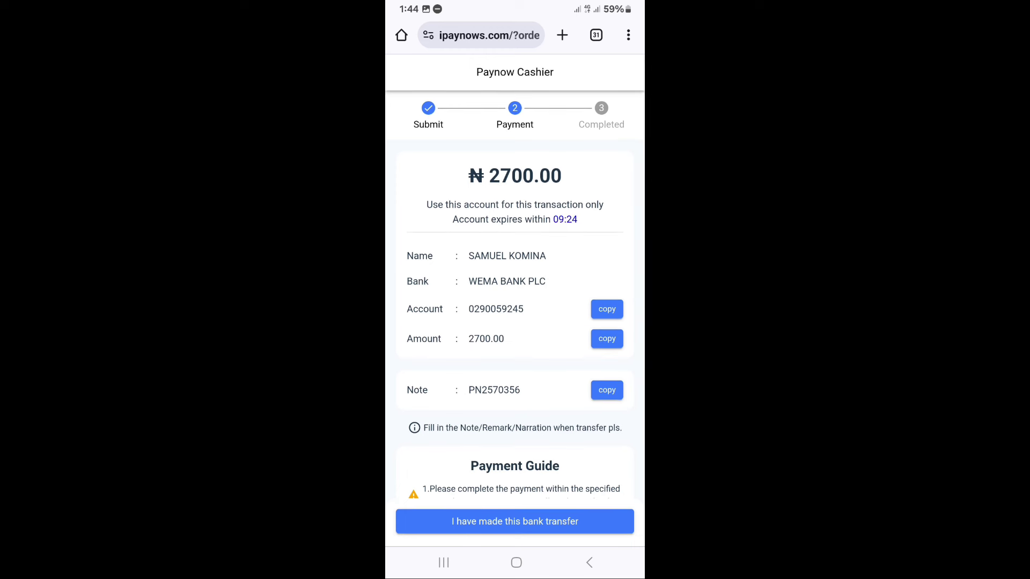
Step: Back on Recharge, try Channel 3 twice despite the busy notice, then reselect Channel 8
left_click(588, 562)
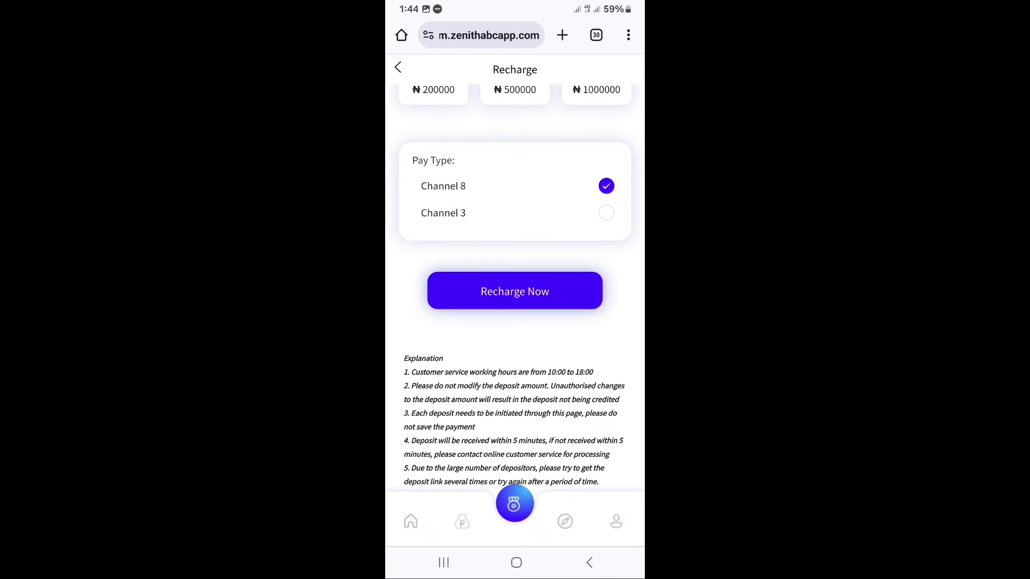
left_click(443, 212)
left_click(514, 291)
left_click(514, 291)
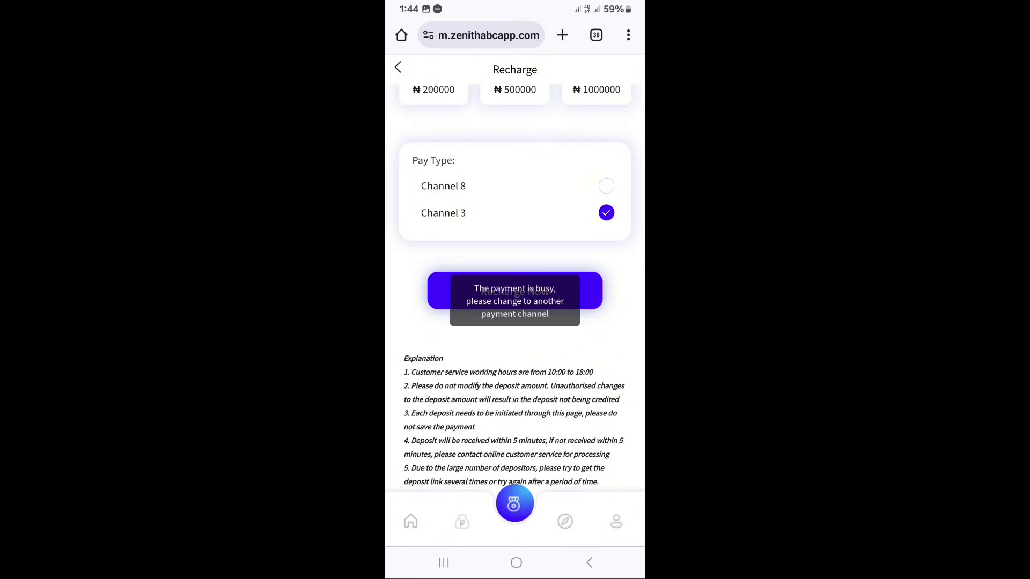
left_click(606, 186)
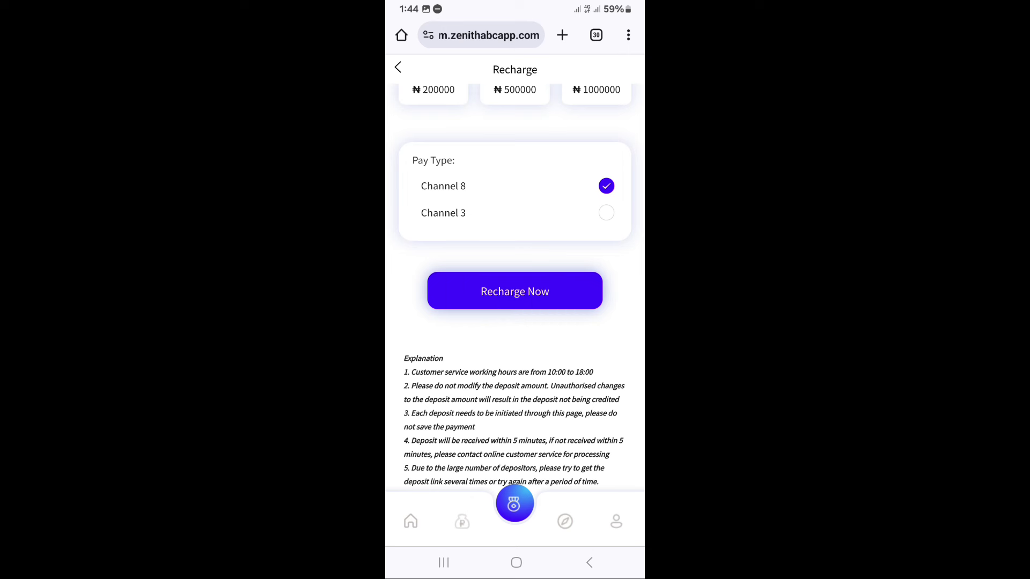
scroll(515, 321, "up", 2)
scroll(515, 322, "down", 2)
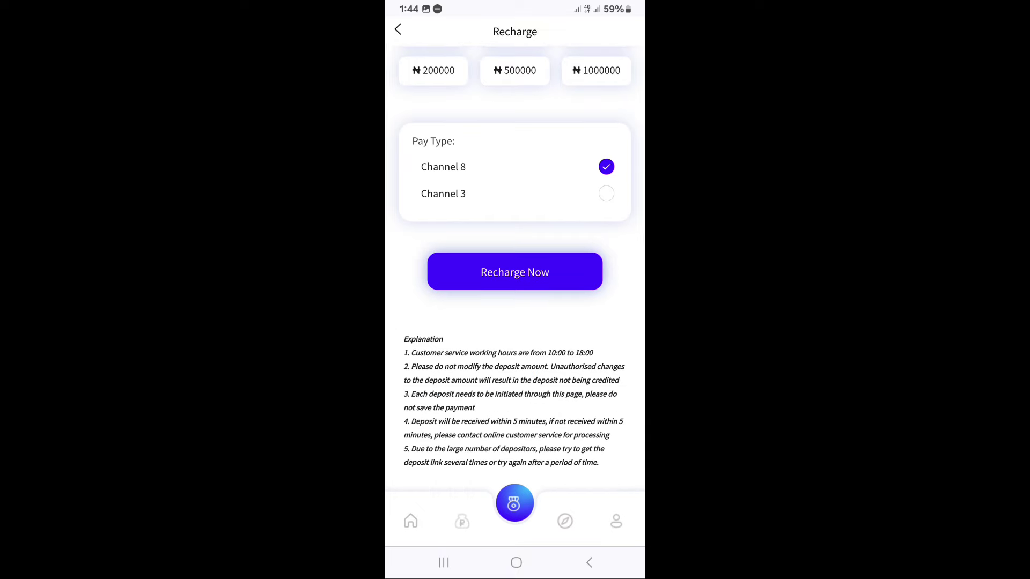
Step: From the profile page, close the popup, open the Withdrawal Account form and its bank list
left_click(616, 522)
scroll(515, 322, "down", 5)
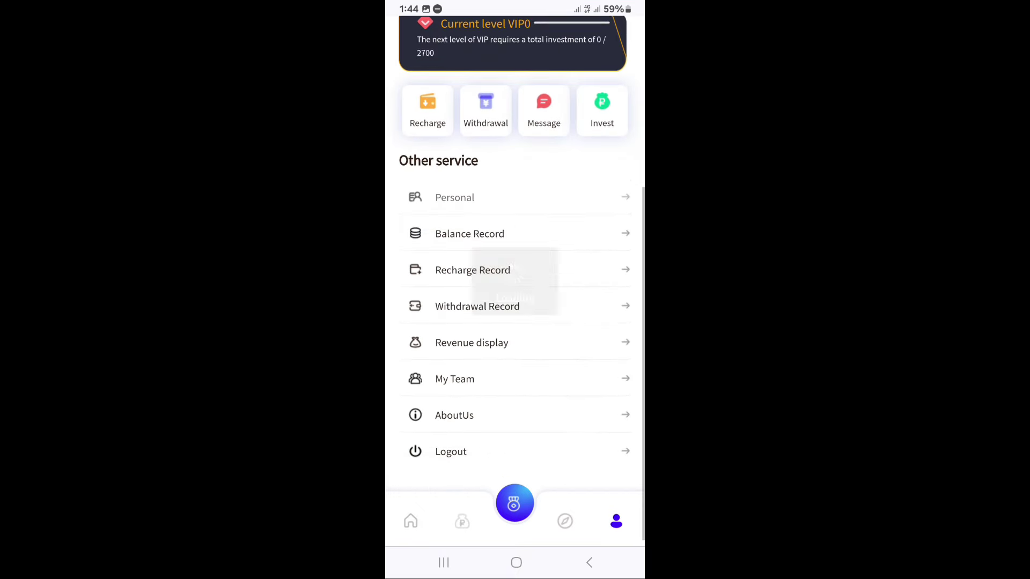
left_click(614, 160)
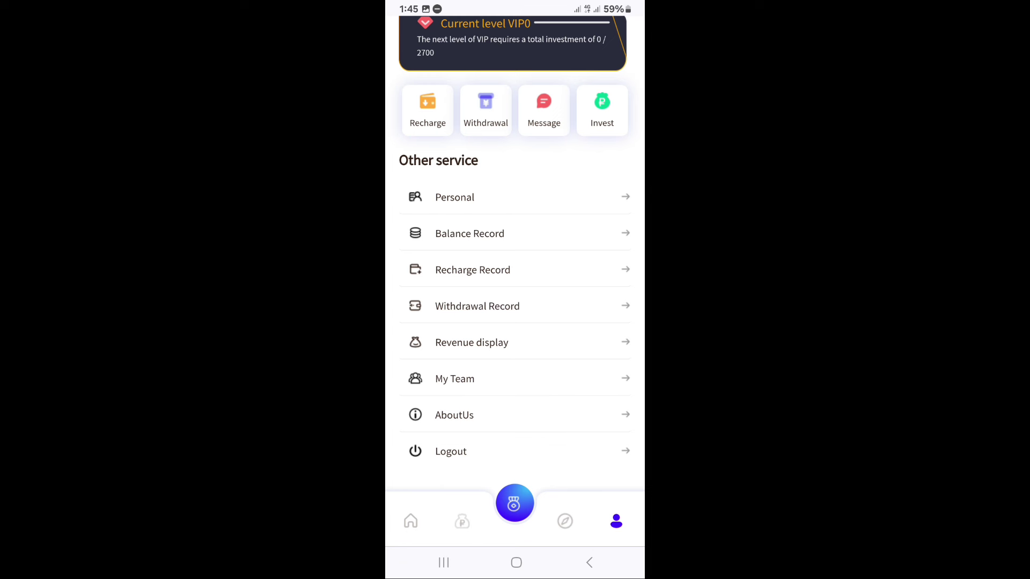
left_click(485, 108)
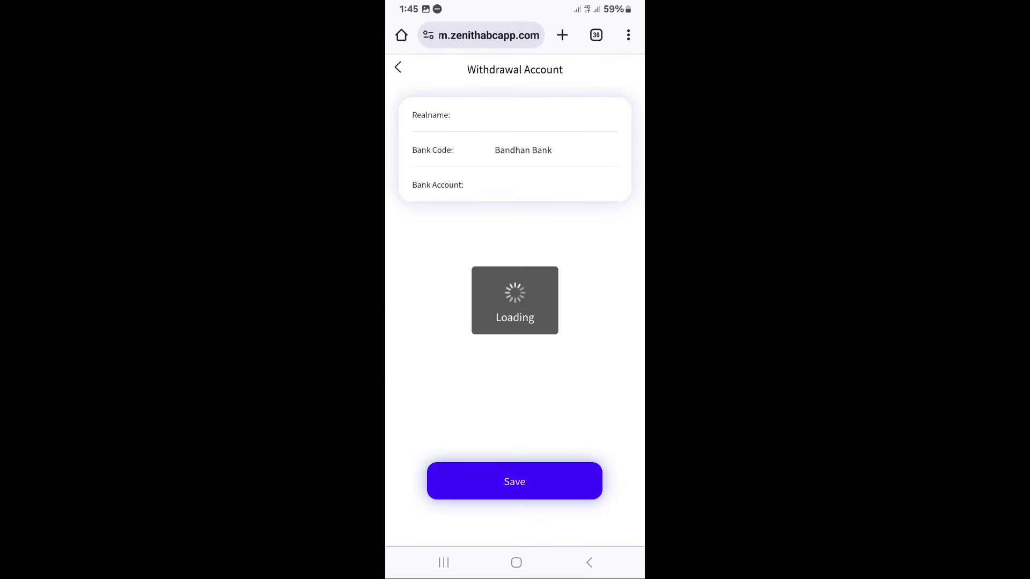
left_click(523, 150)
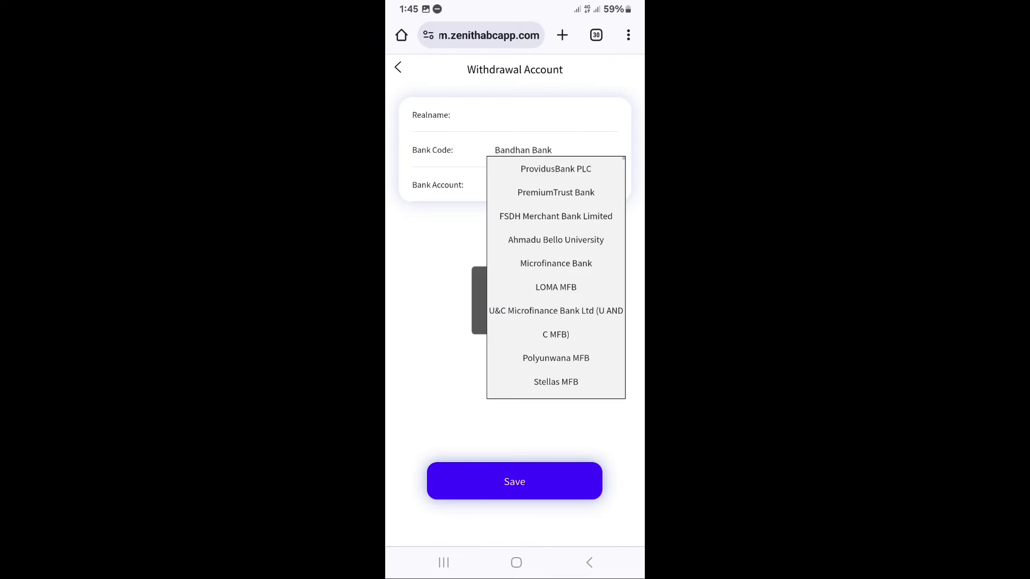
scroll(556, 277, "down", 1)
scroll(556, 278, "down", 5)
scroll(556, 277, "down", 2)
scroll(556, 277, "down", 3)
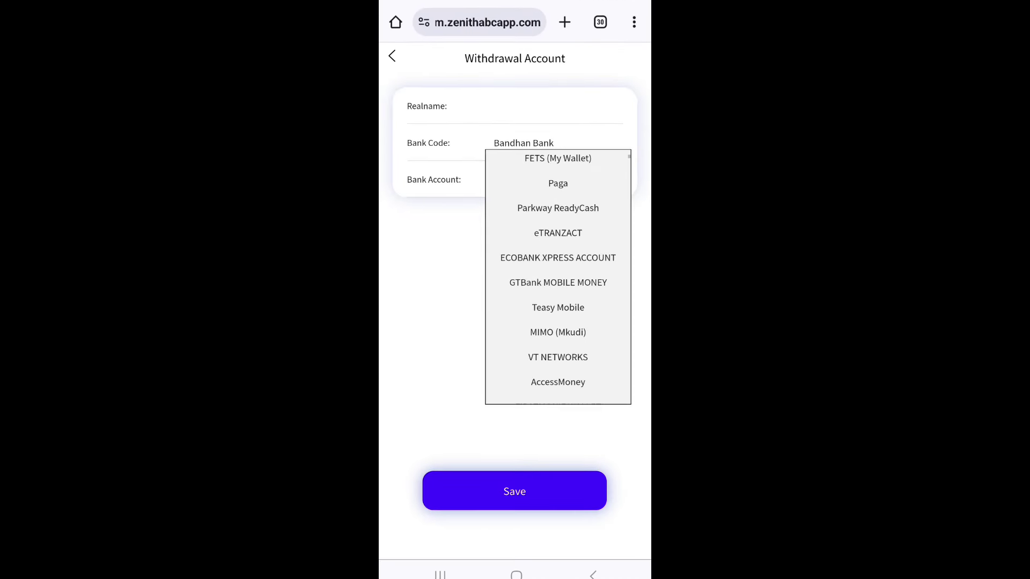
scroll(556, 278, "down", 4)
scroll(555, 277, "down", 3)
scroll(563, 277, "down", 3)
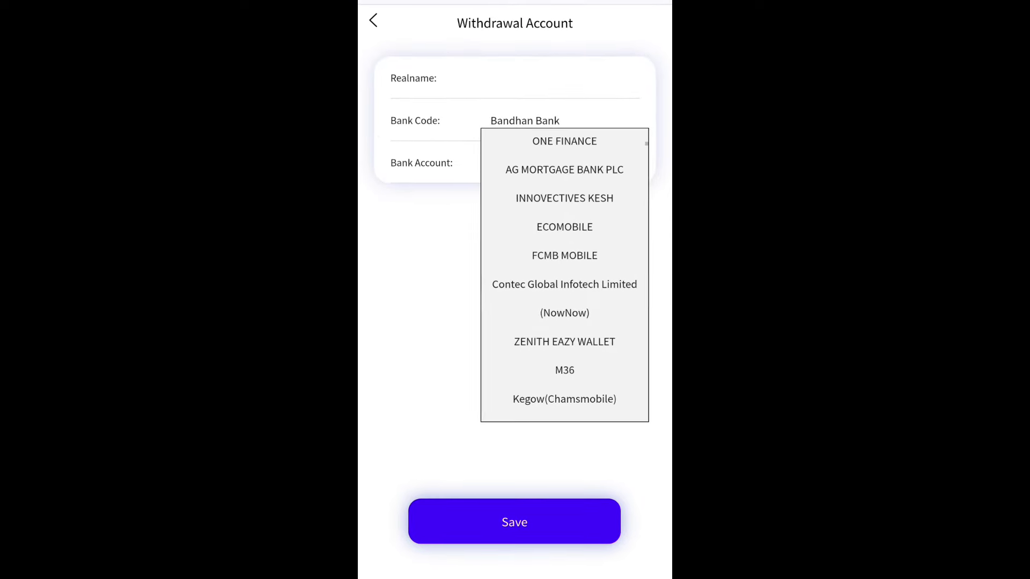
scroll(563, 278, "down", 1)
scroll(563, 277, "down", 3)
scroll(564, 278, "down", 3)
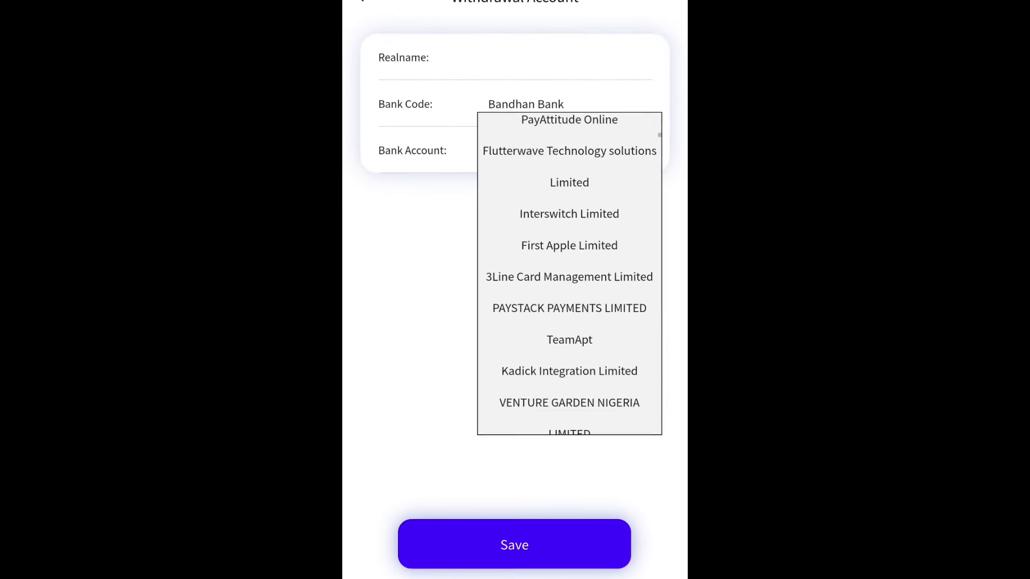
scroll(570, 277, "down", 2)
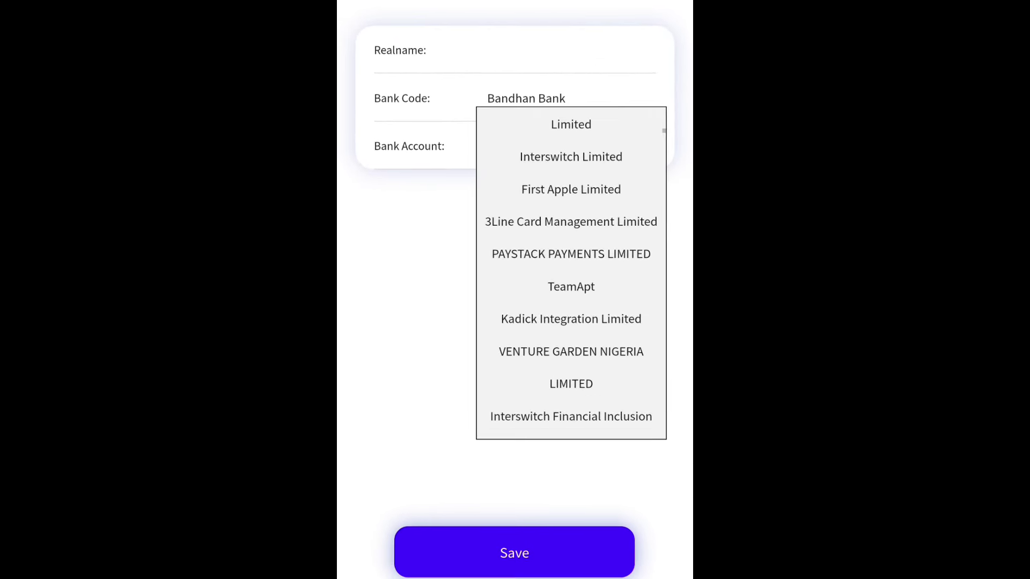
scroll(570, 278, "down", 5)
scroll(570, 277, "down", 6)
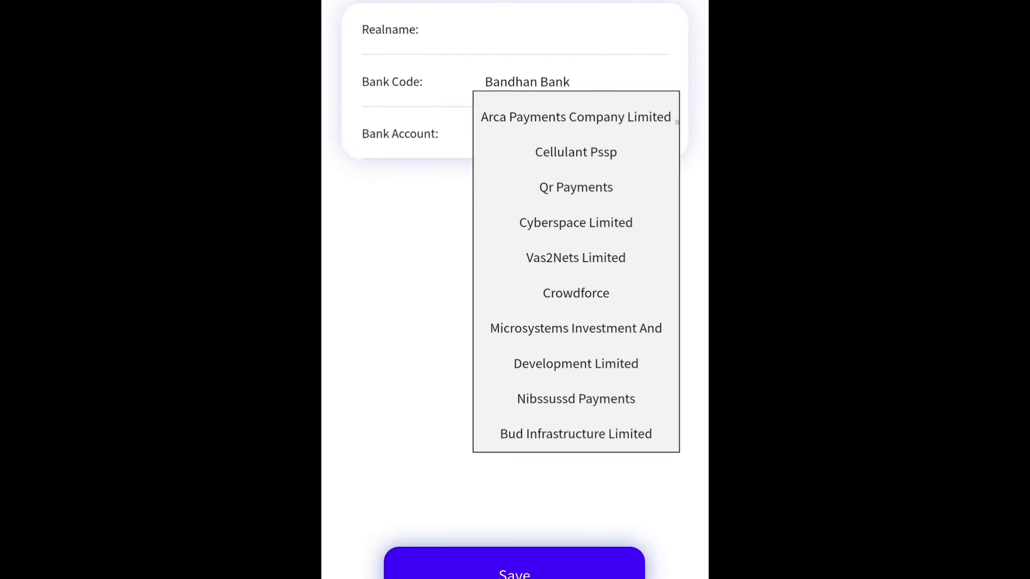
scroll(576, 277, "down", 3)
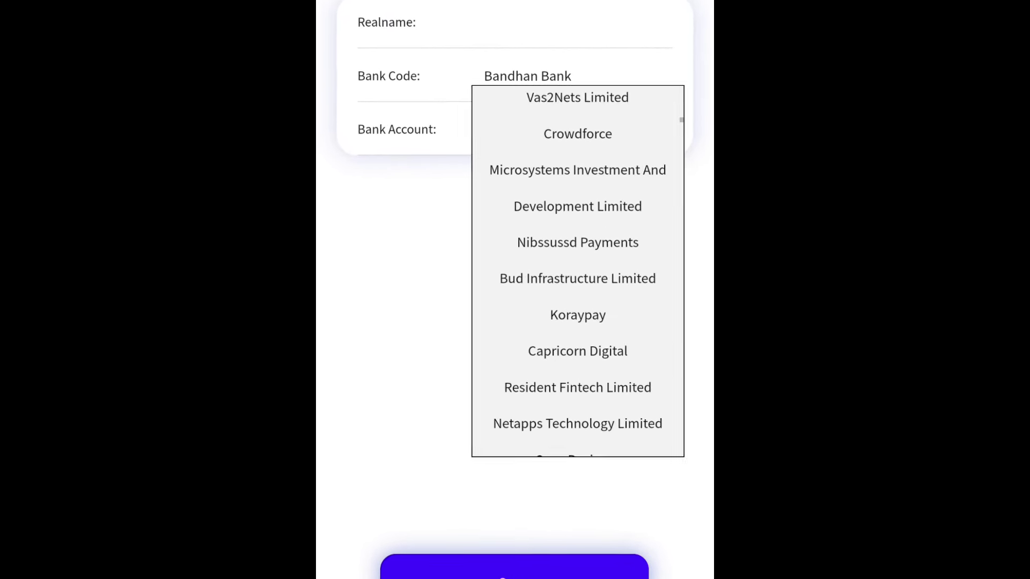
scroll(576, 277, "down", 4)
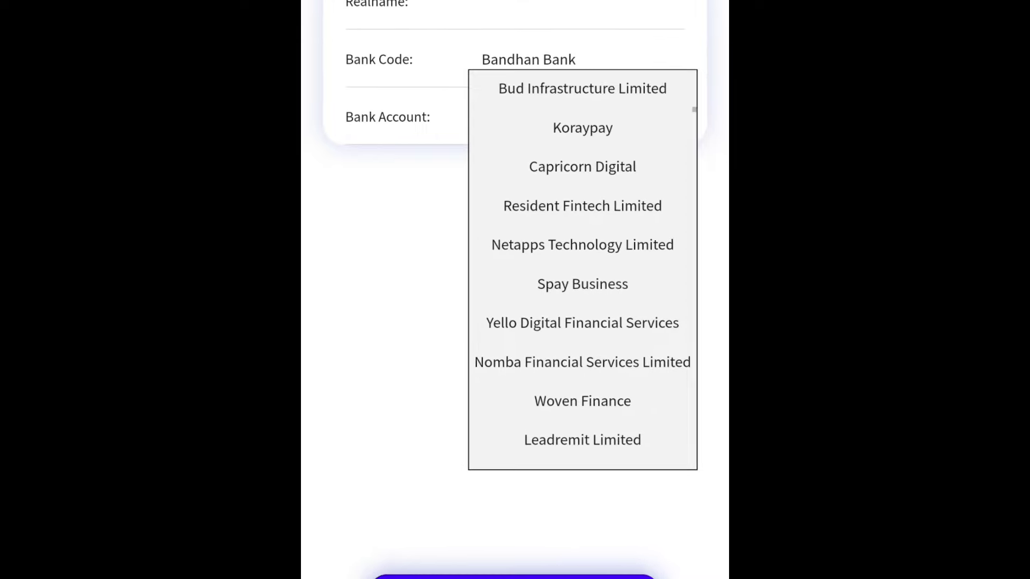
scroll(582, 278, "down", 3)
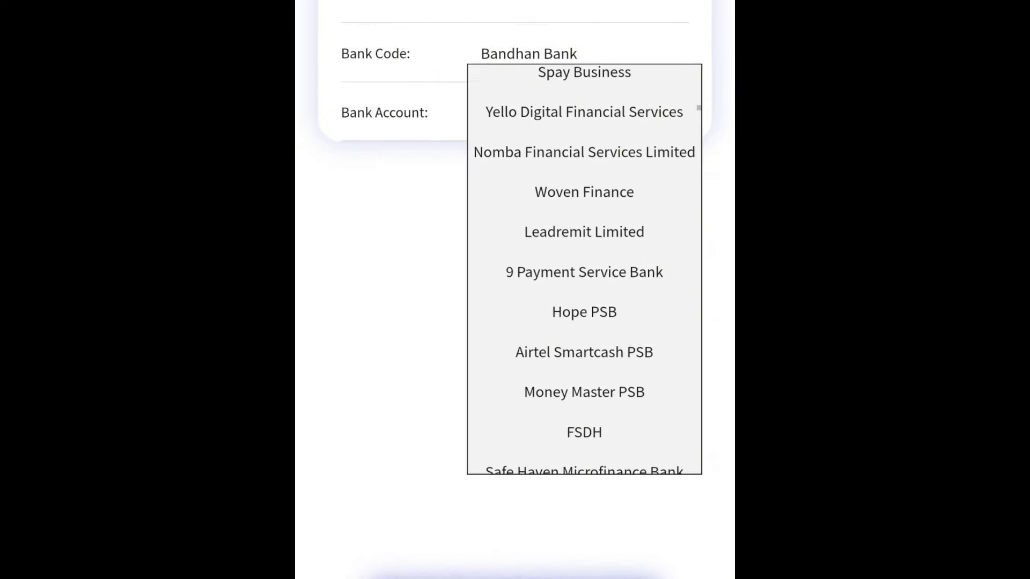
scroll(583, 277, "down", 3)
scroll(583, 278, "down", 2)
scroll(589, 278, "down", 3)
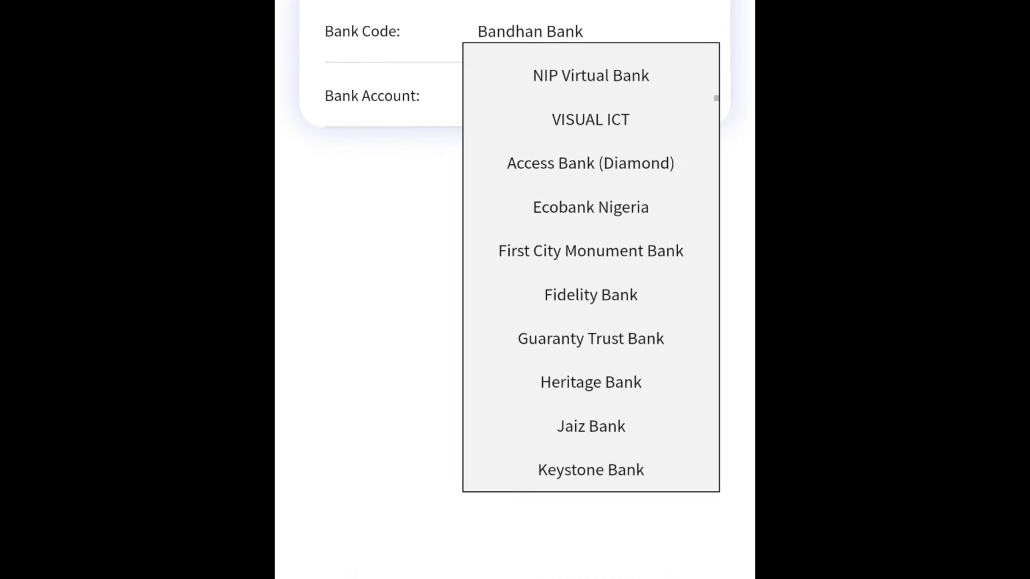
scroll(593, 278, "down", 3)
scroll(596, 277, "down", 1)
scroll(595, 277, "down", 3)
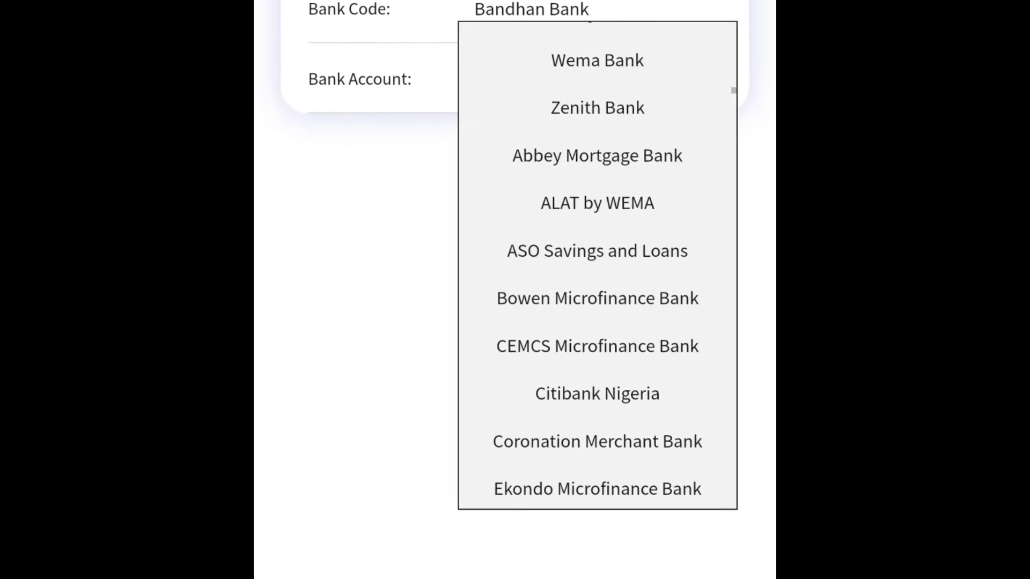
scroll(595, 277, "down", 3)
scroll(600, 277, "down", 3)
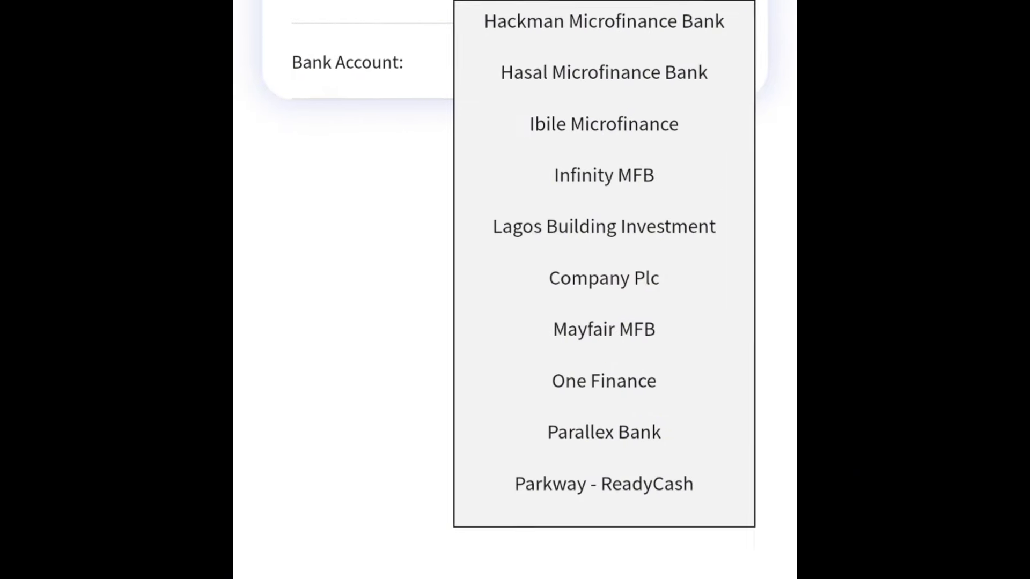
scroll(602, 277, "down", 3)
scroll(603, 278, "down", 4)
scroll(607, 278, "down", 2)
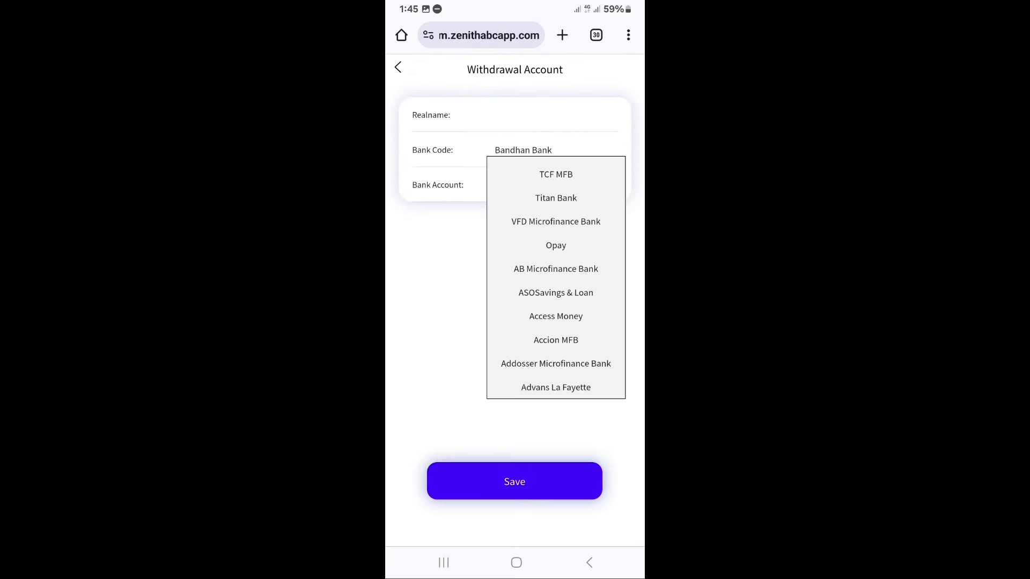
Step: Choose Opay as the bank, enter the first name and surname from suggestions, and save
left_click(555, 244)
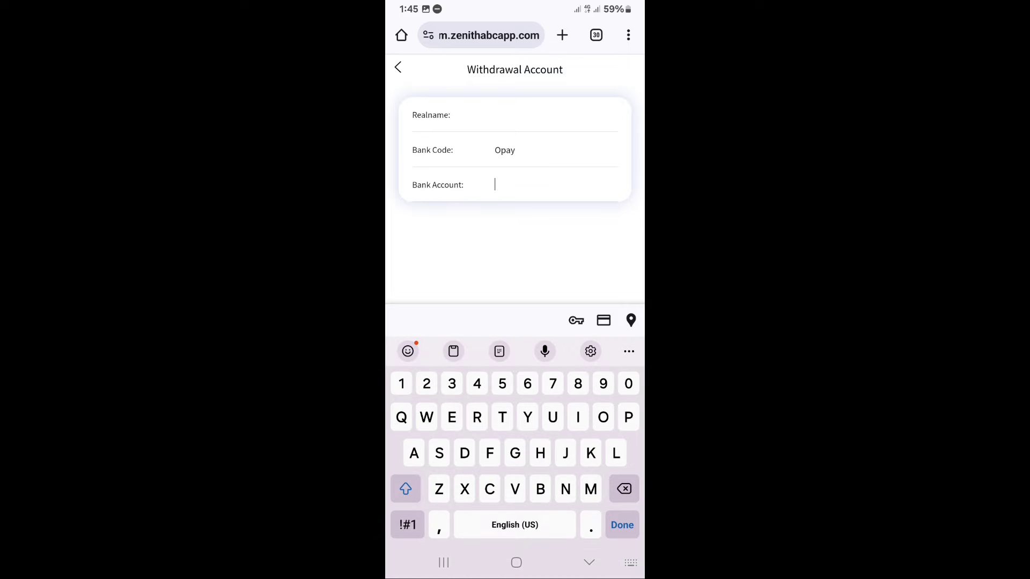
left_click(622, 524)
left_click(516, 114)
type("Y")
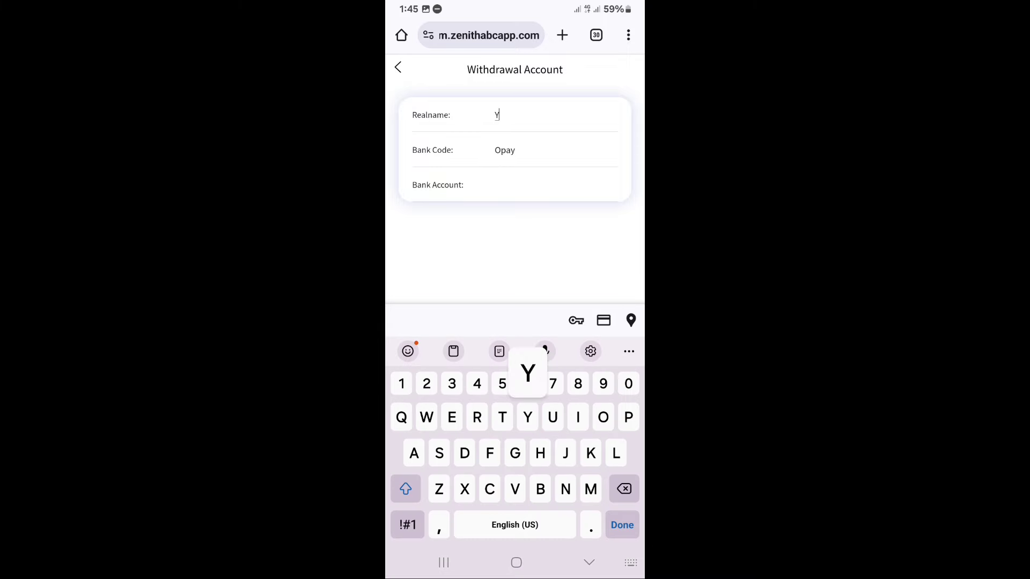
type("aha")
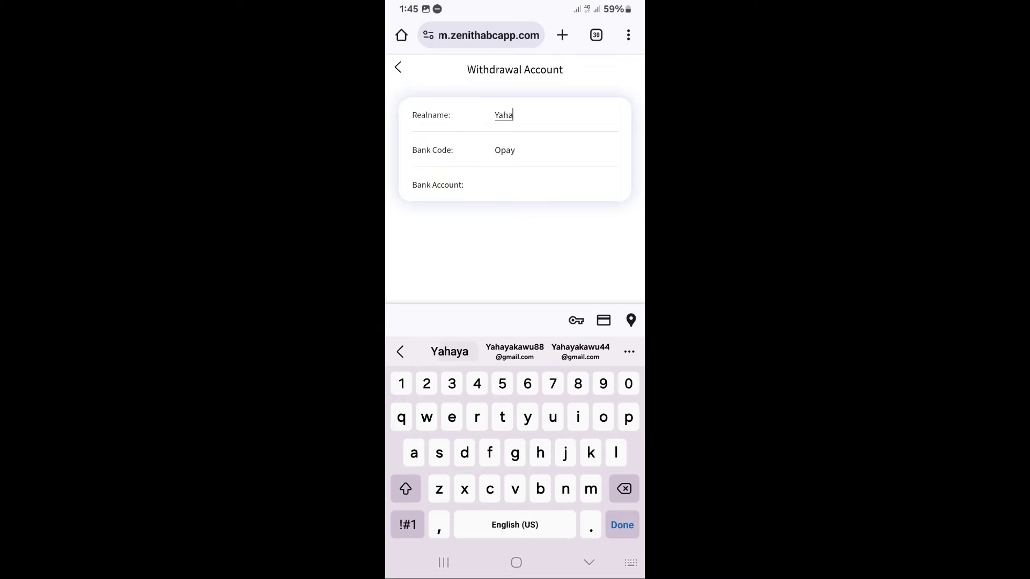
left_click(450, 352)
left_click(449, 352)
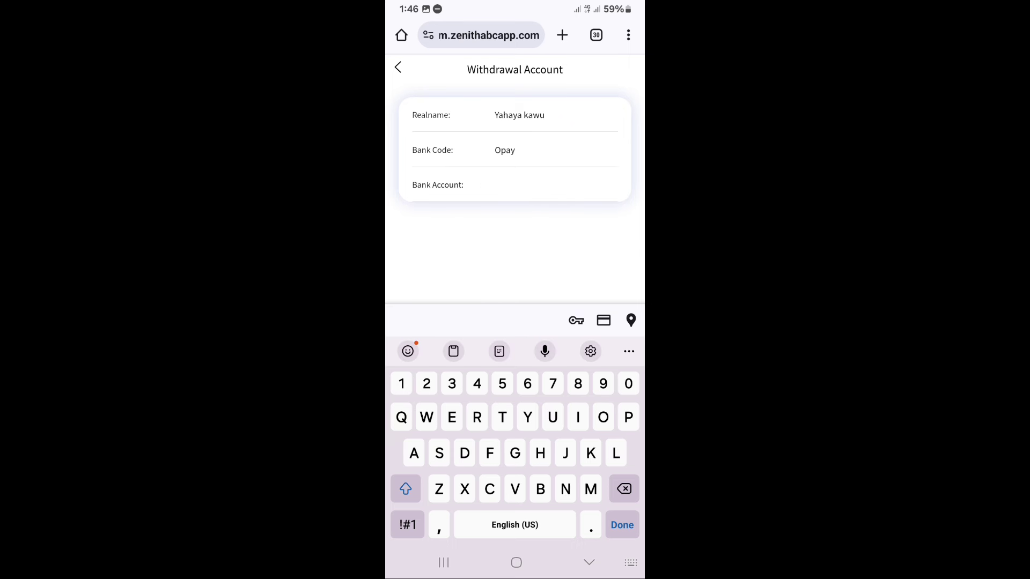
left_click(588, 562)
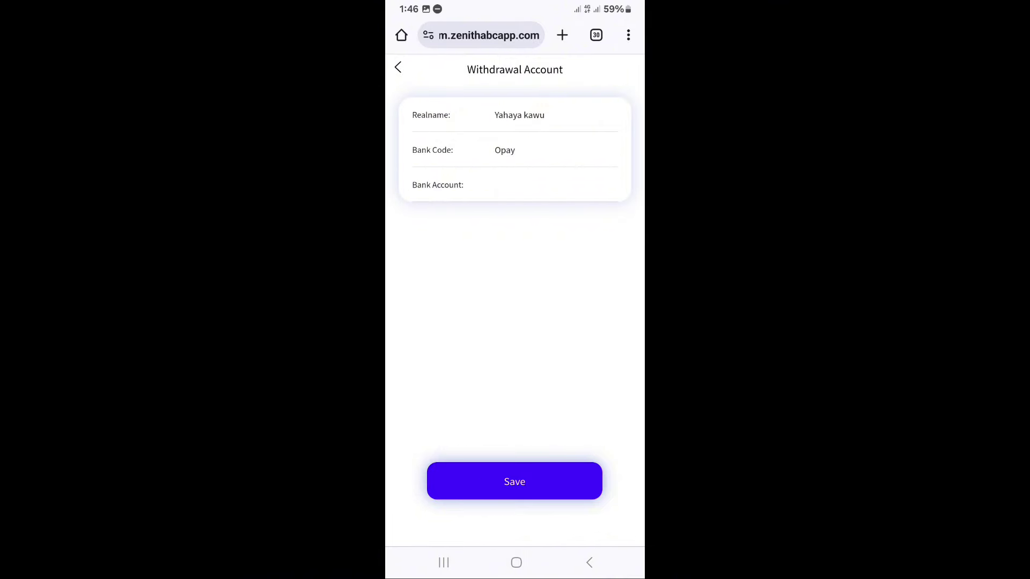
left_click(398, 67)
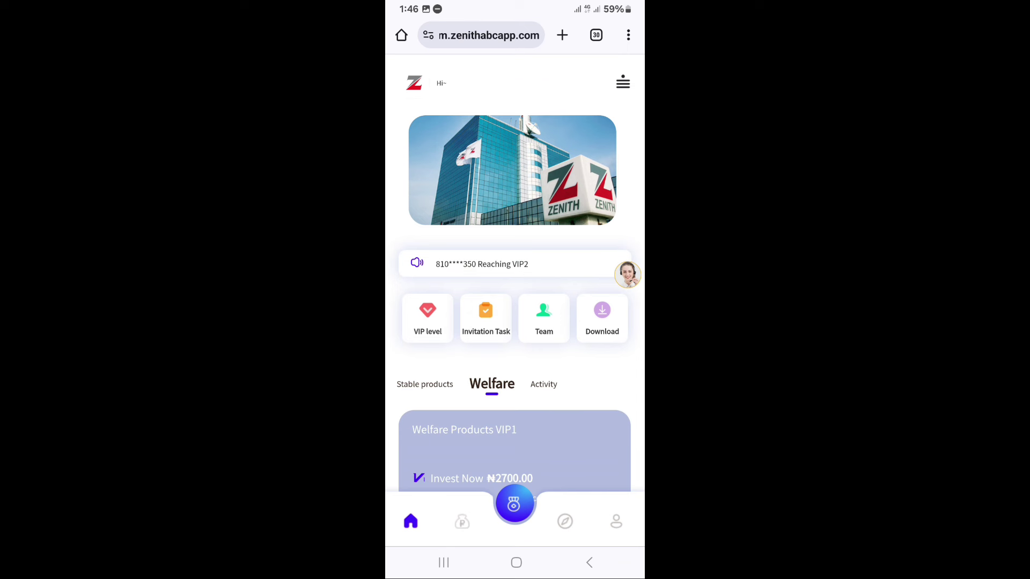
scroll(515, 281, "down", 2)
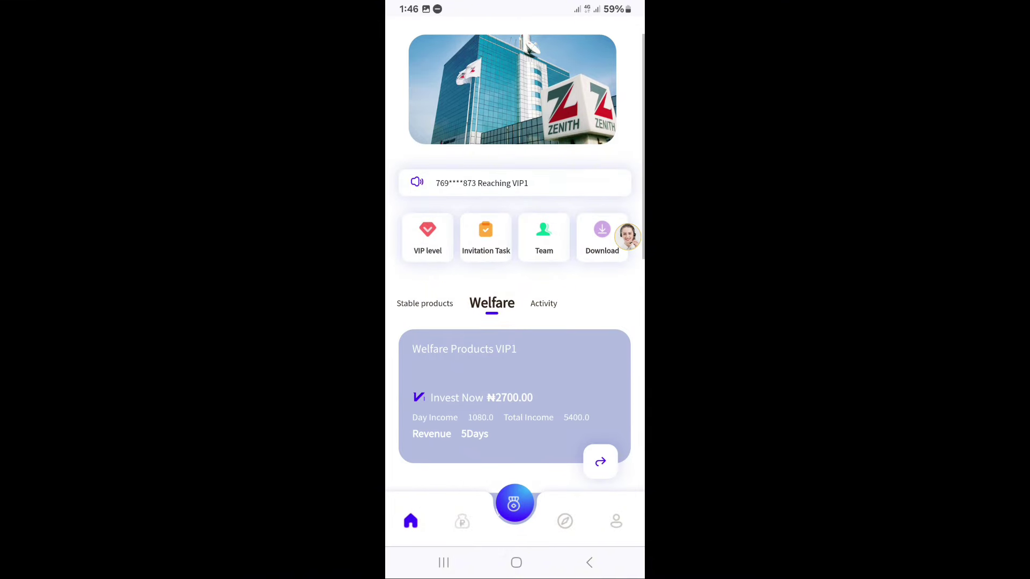
scroll(515, 282, "down", 1)
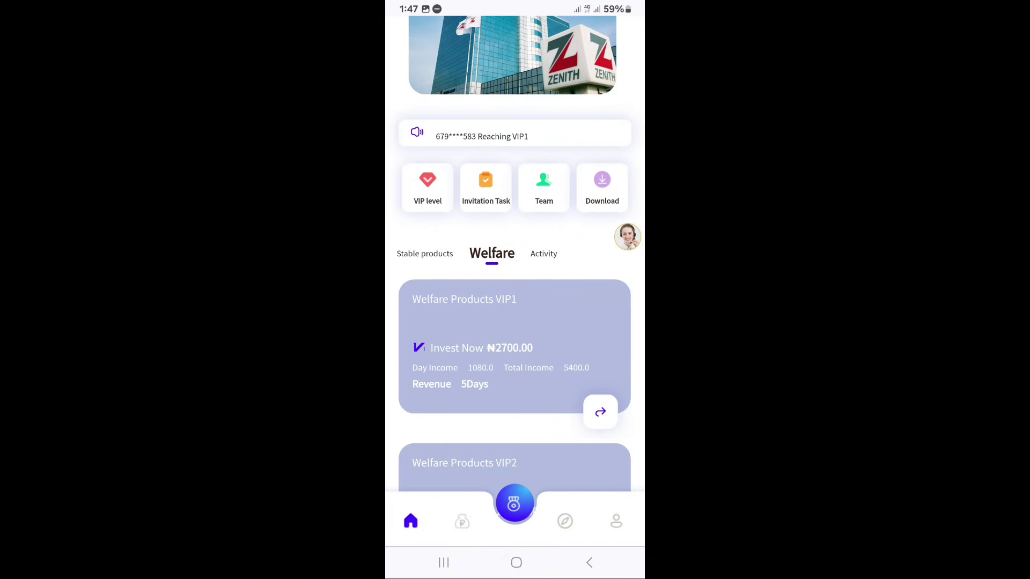
Step: Open the Share Rewards page from the centre button of the bottom navigation bar
left_click(600, 413)
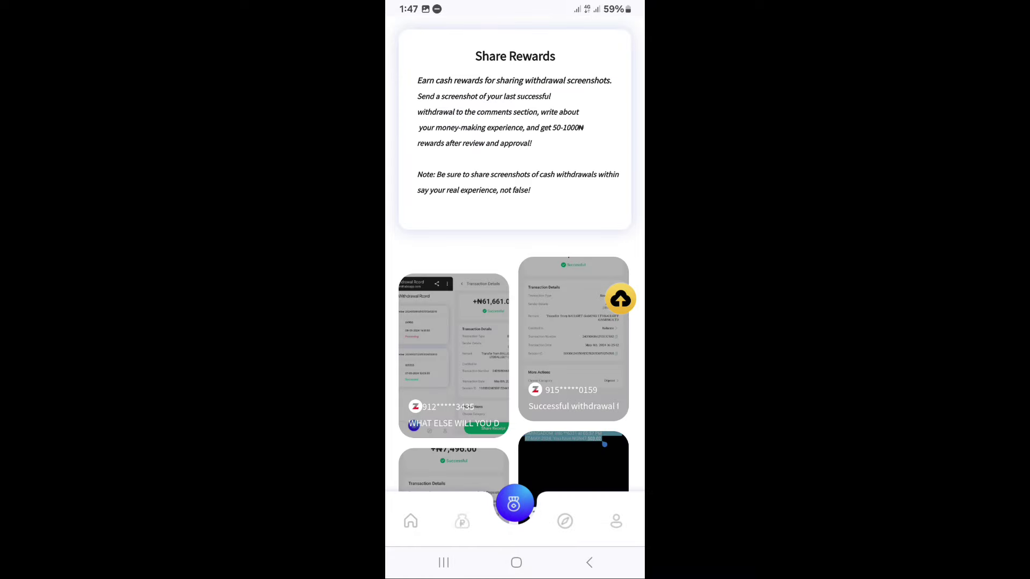
scroll(515, 266, "down", 2)
scroll(516, 265, "down", 3)
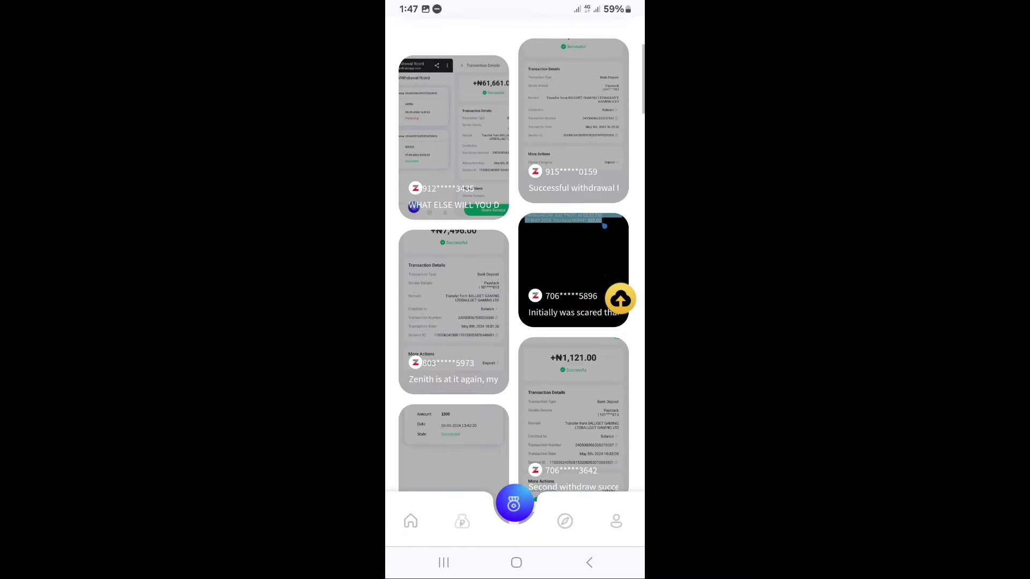
scroll(515, 266, "down", 3)
scroll(515, 266, "down", 5)
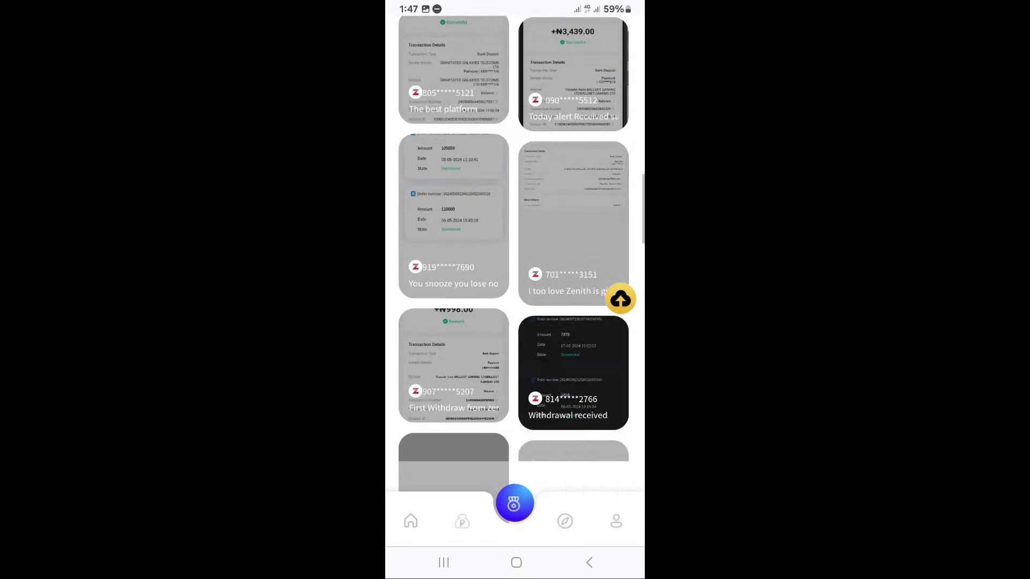
scroll(516, 265, "down", 3)
scroll(515, 266, "up", 5)
scroll(516, 266, "up", 5)
scroll(515, 265, "up", 5)
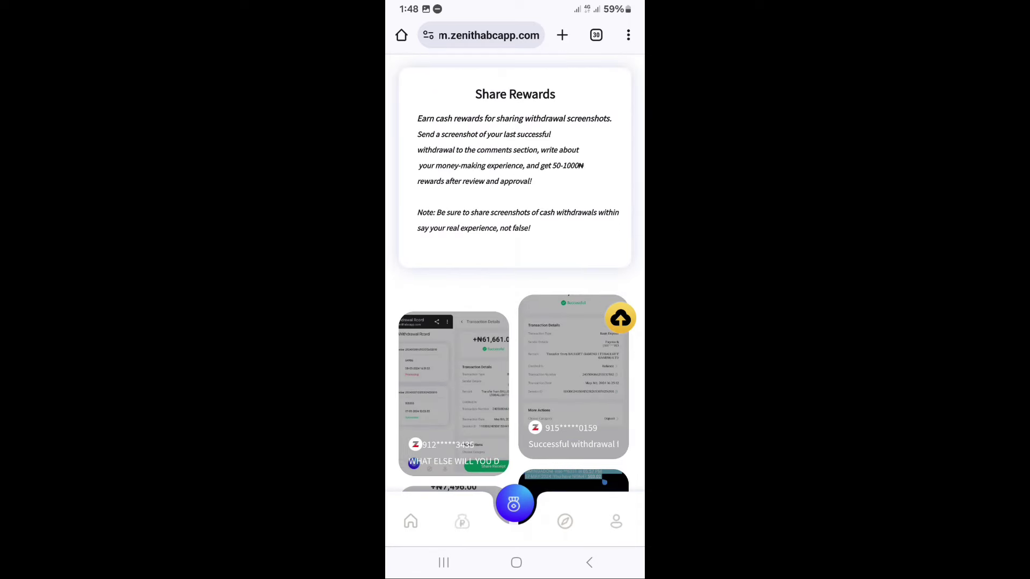
scroll(515, 322, "down", 3)
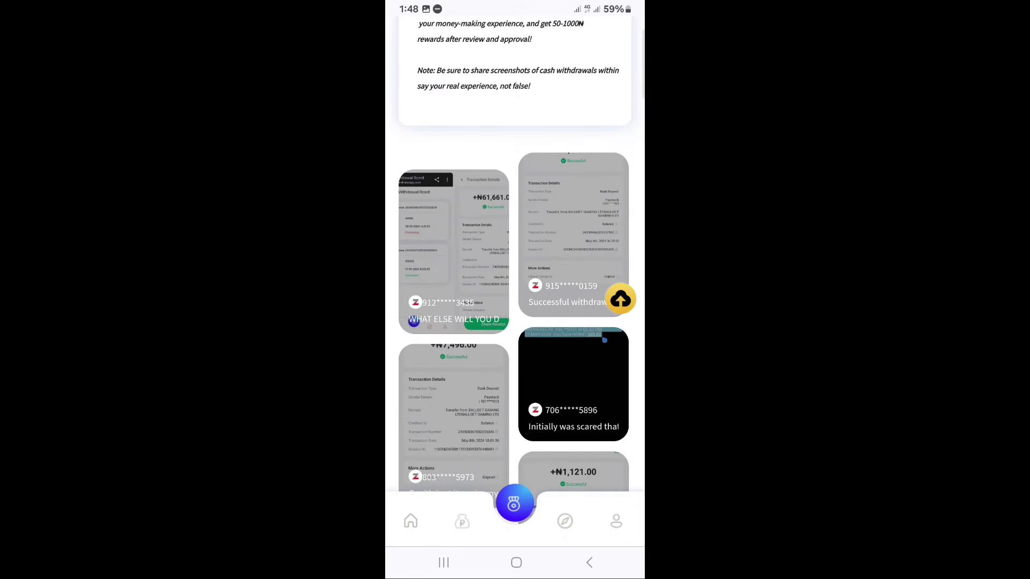
scroll(515, 322, "down", 5)
scroll(515, 282, "up", 2)
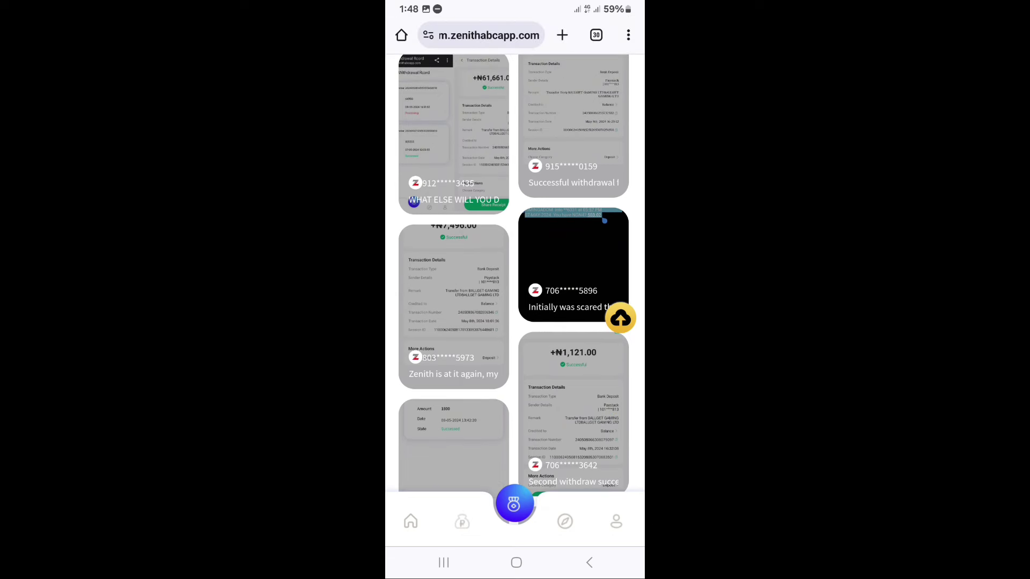
scroll(515, 282, "up", 2)
scroll(515, 282, "up", 3)
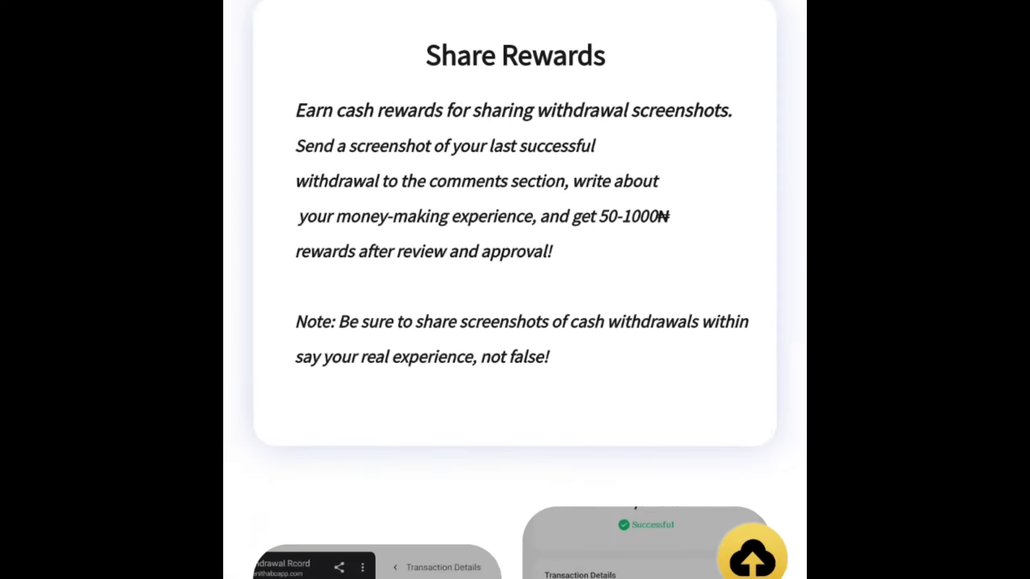
scroll(515, 322, "down", 3)
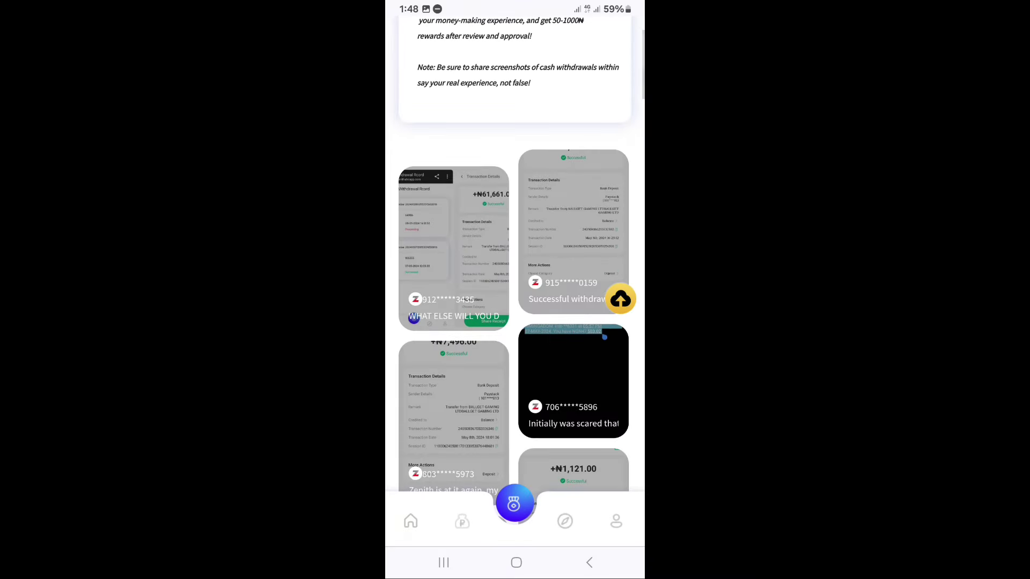
scroll(515, 322, "up", 3)
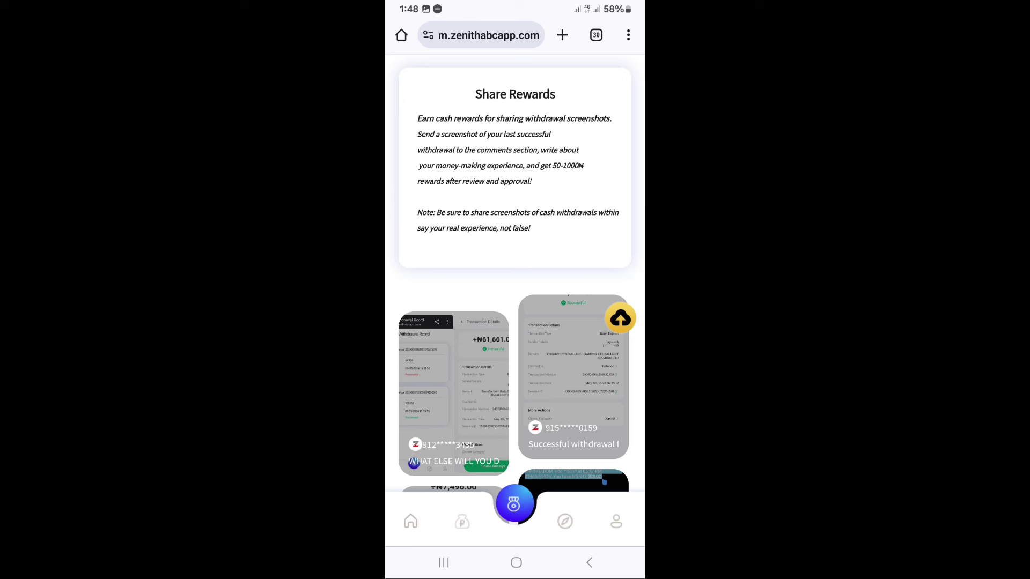
scroll(515, 322, "down", 2)
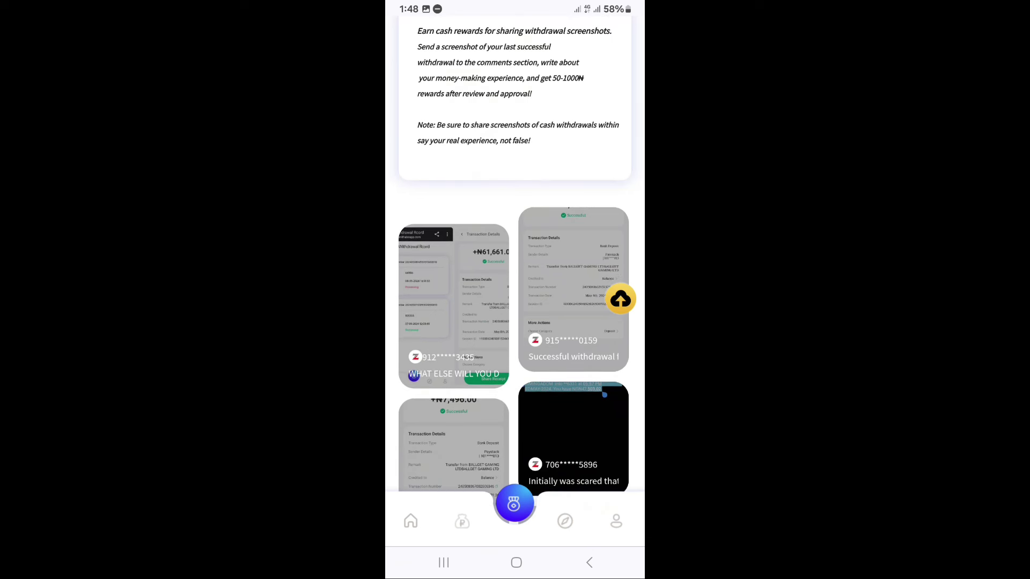
scroll(516, 322, "down", 2)
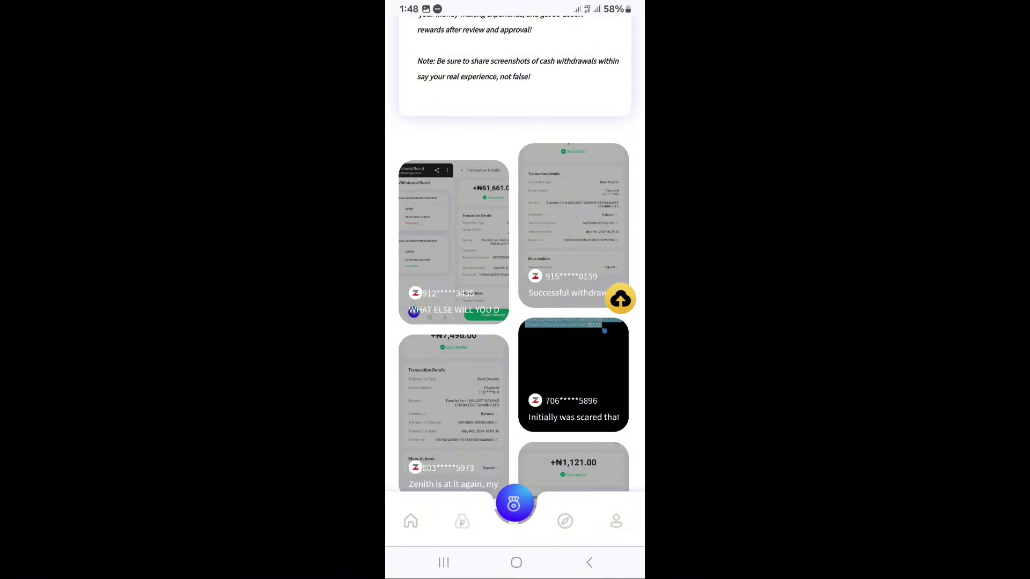
Step: Leave the Share Rewards feed of withdrawal screenshots for the home page
left_click(410, 521)
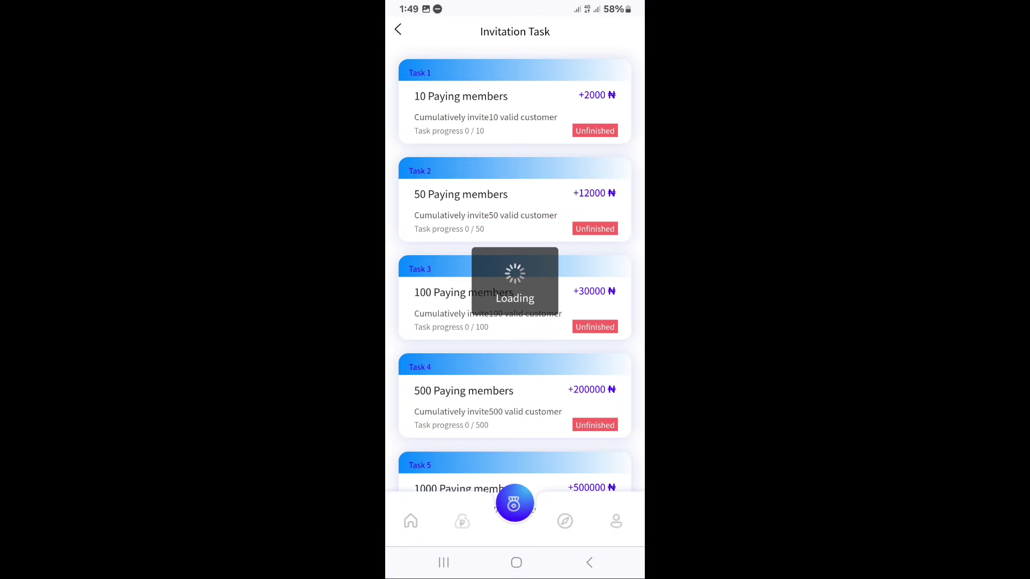
scroll(515, 282, "down", 2)
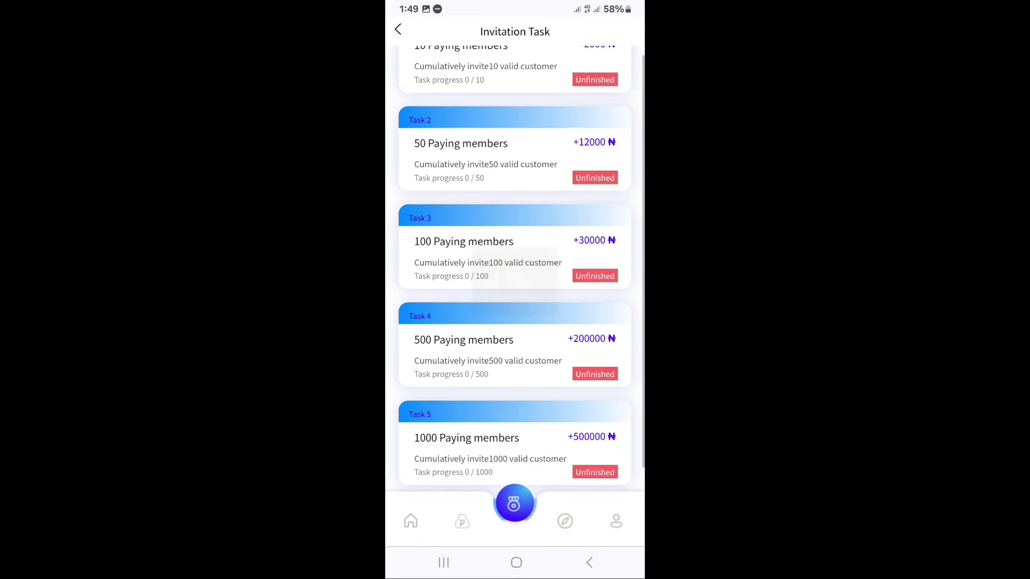
scroll(514, 282, "up", 3)
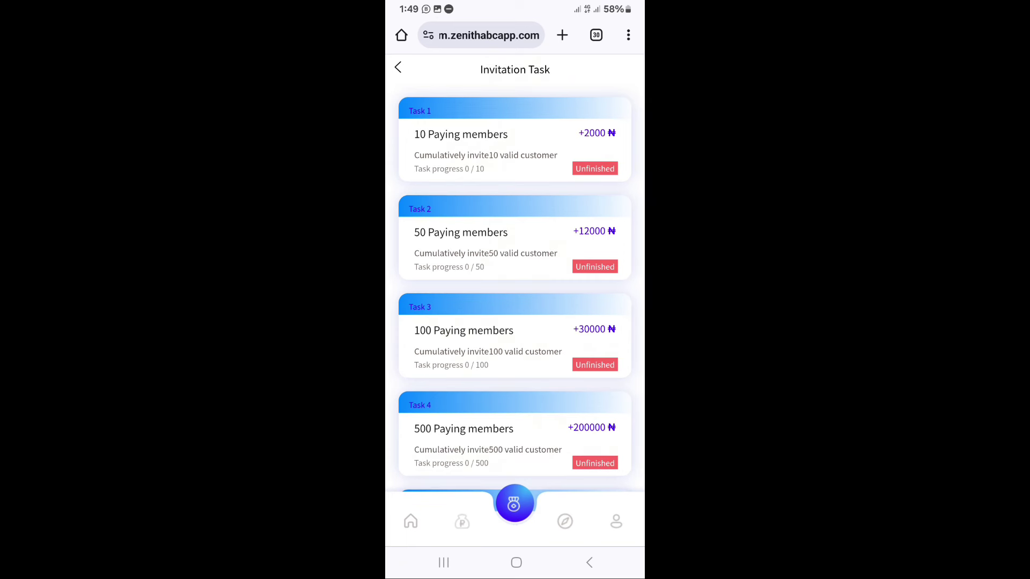
left_click(398, 68)
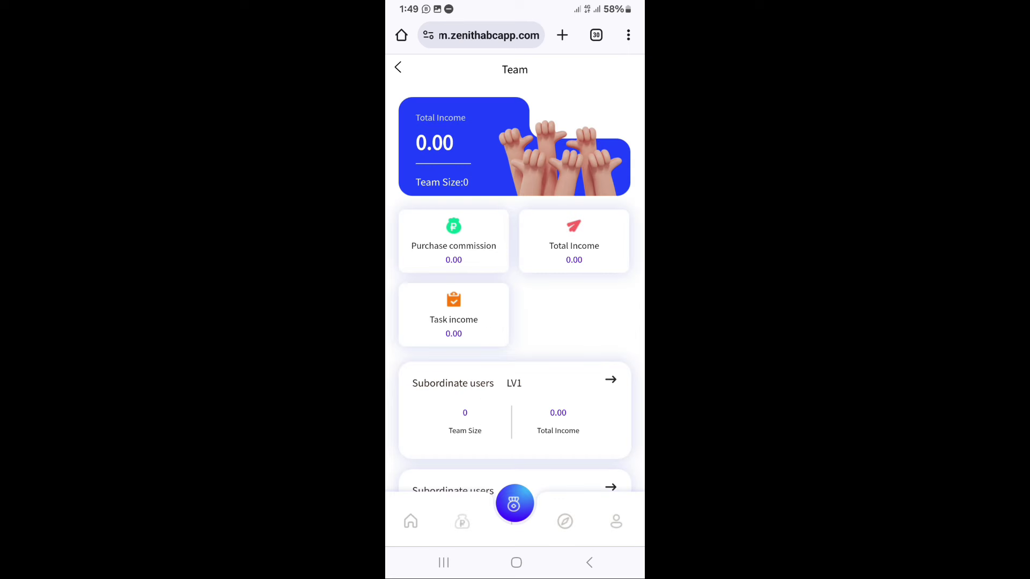
scroll(515, 322, "down", 2)
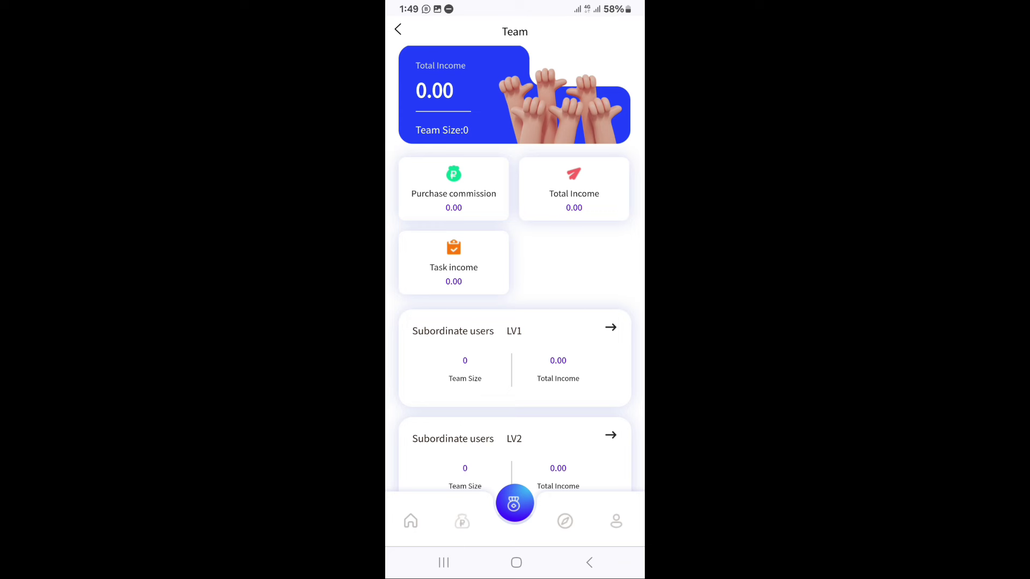
left_click(398, 29)
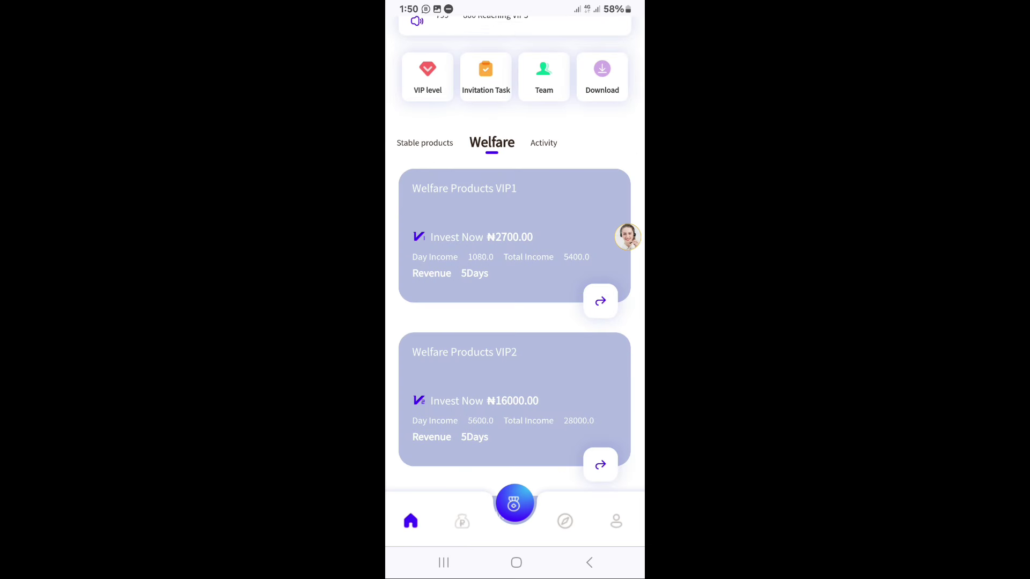